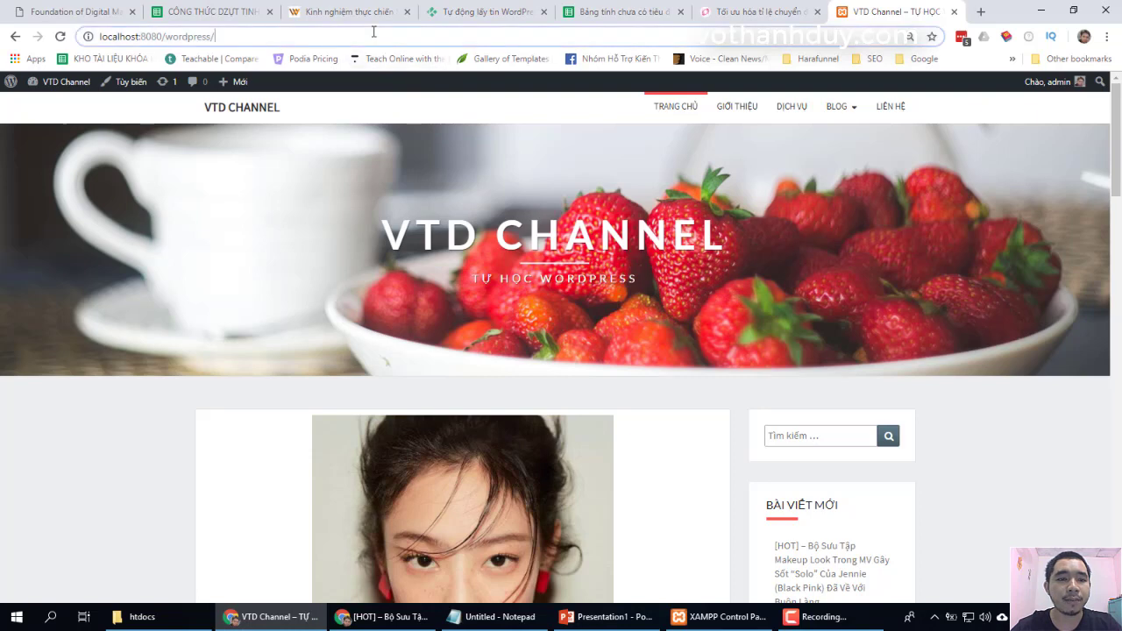
- Load localhost:8080/wordpress, then go to its /wp-admin dashboard address
{"action": "type", "text": "loc"}
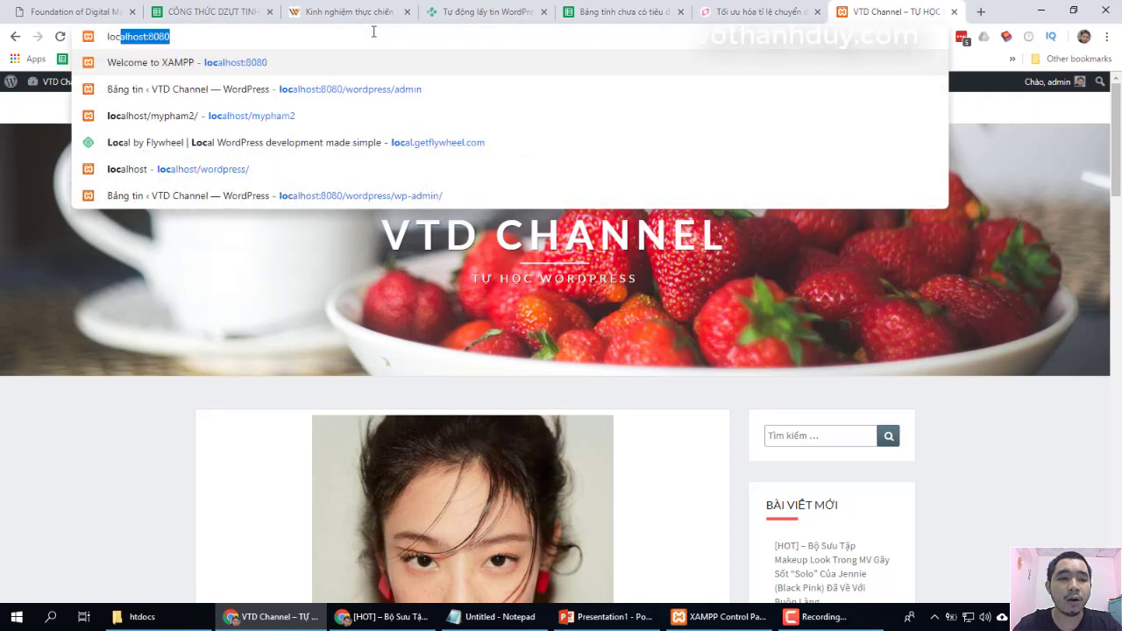
{"action": "type", "text": "alhost:8080"}
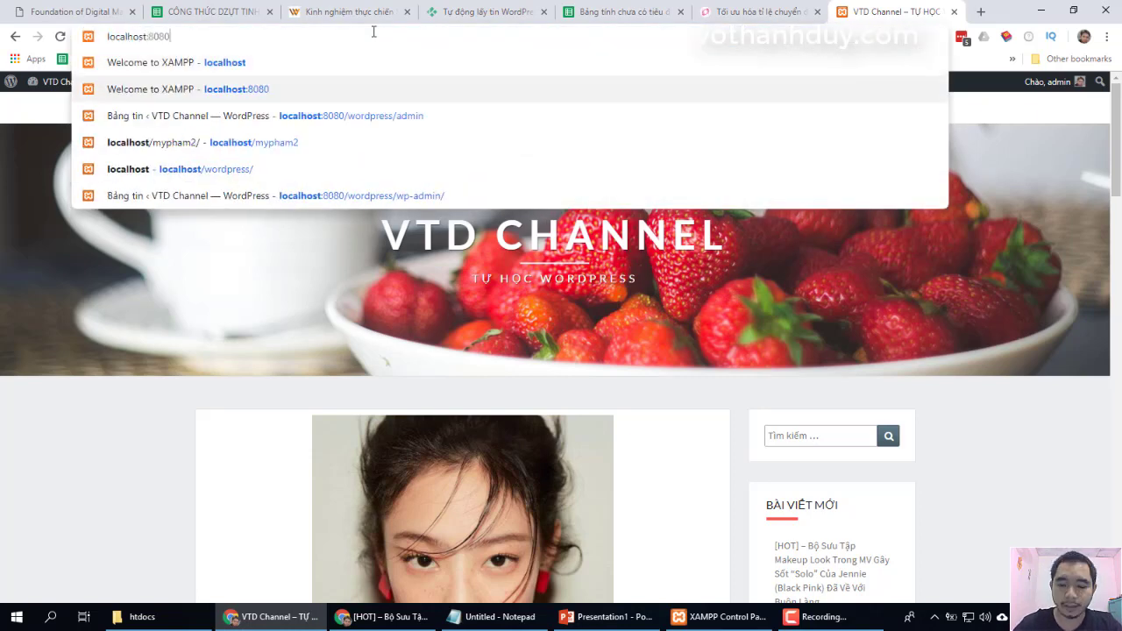
{"action": "type", "text": "/wordpress"}
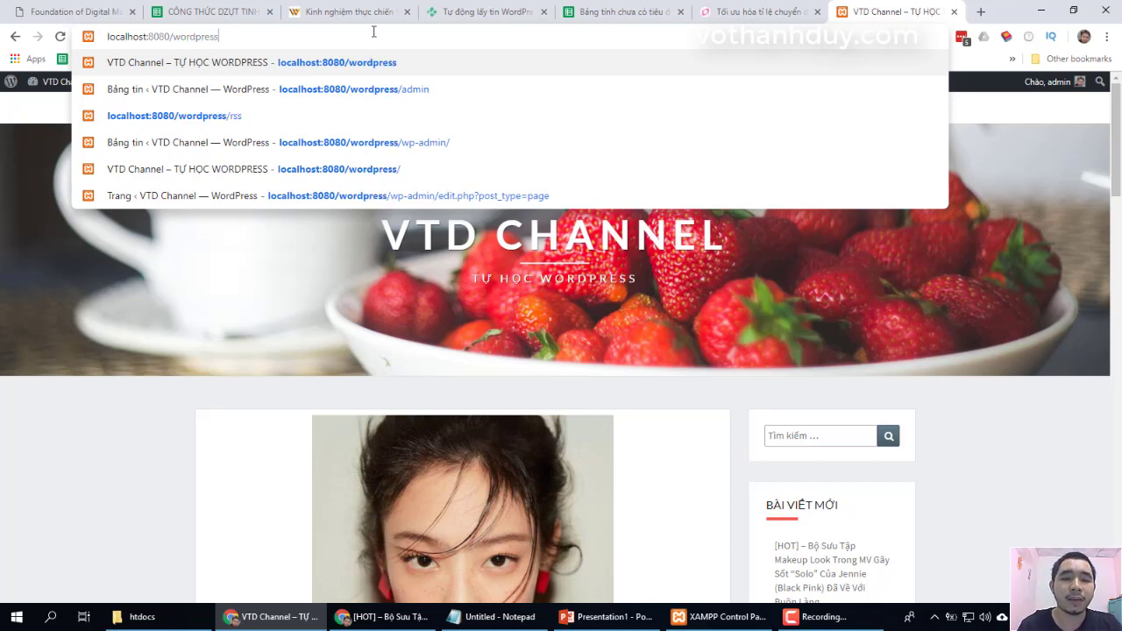
{"action": "key", "text": "Return"}
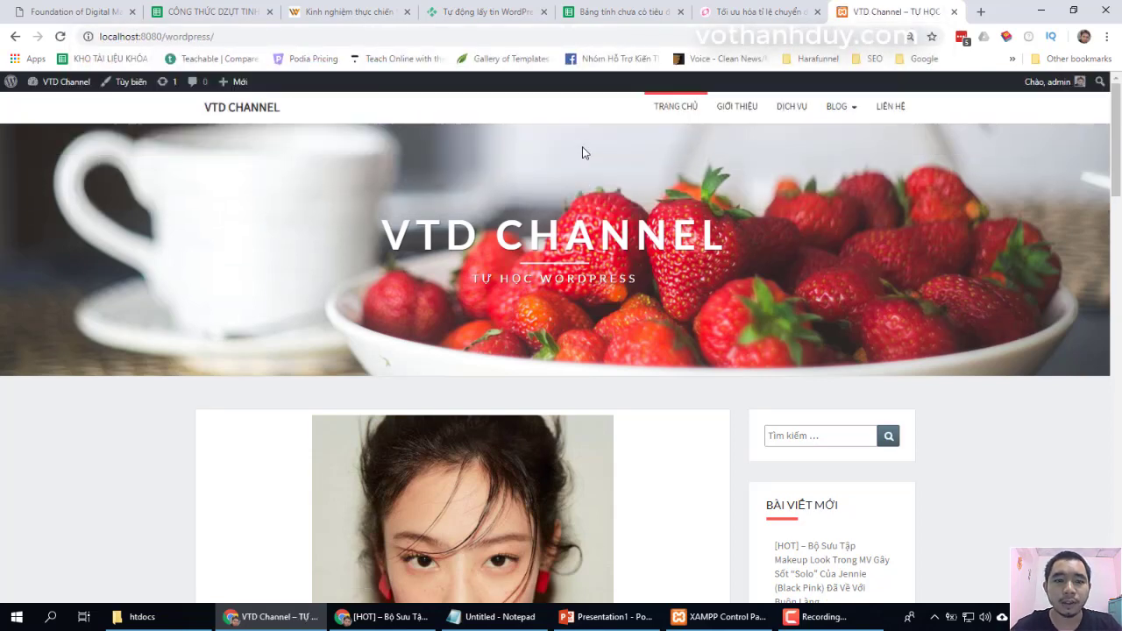
{"action": "left_click", "coordinate": [278, 41]}
{"action": "left_click", "coordinate": [278, 42]}
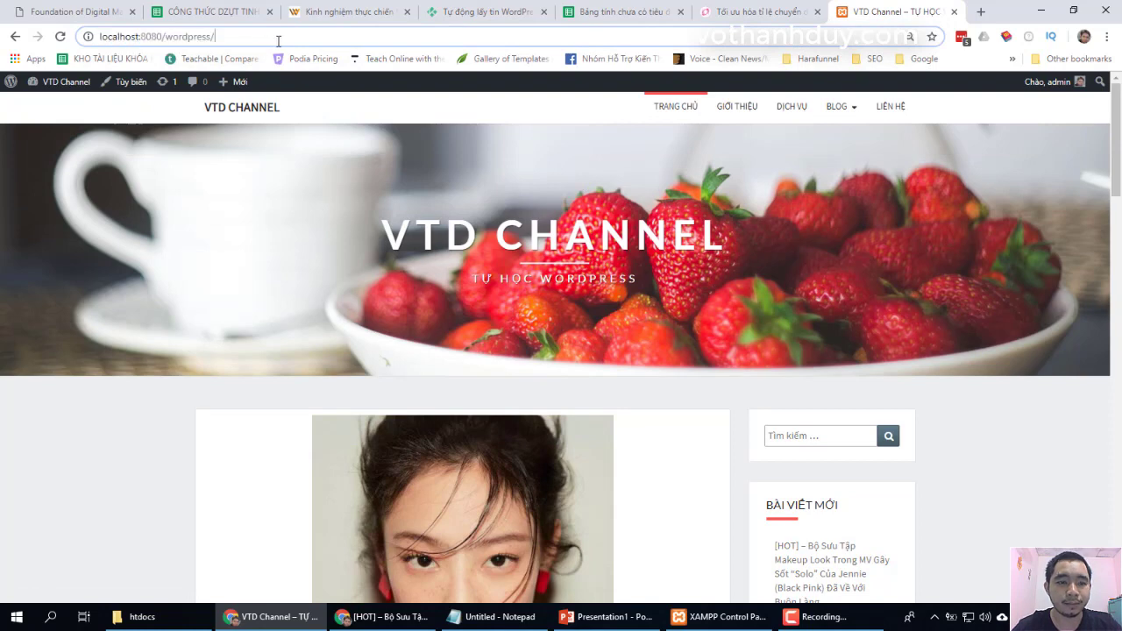
{"action": "key", "text": "BackSpace"}
{"action": "type", "text": "a"}
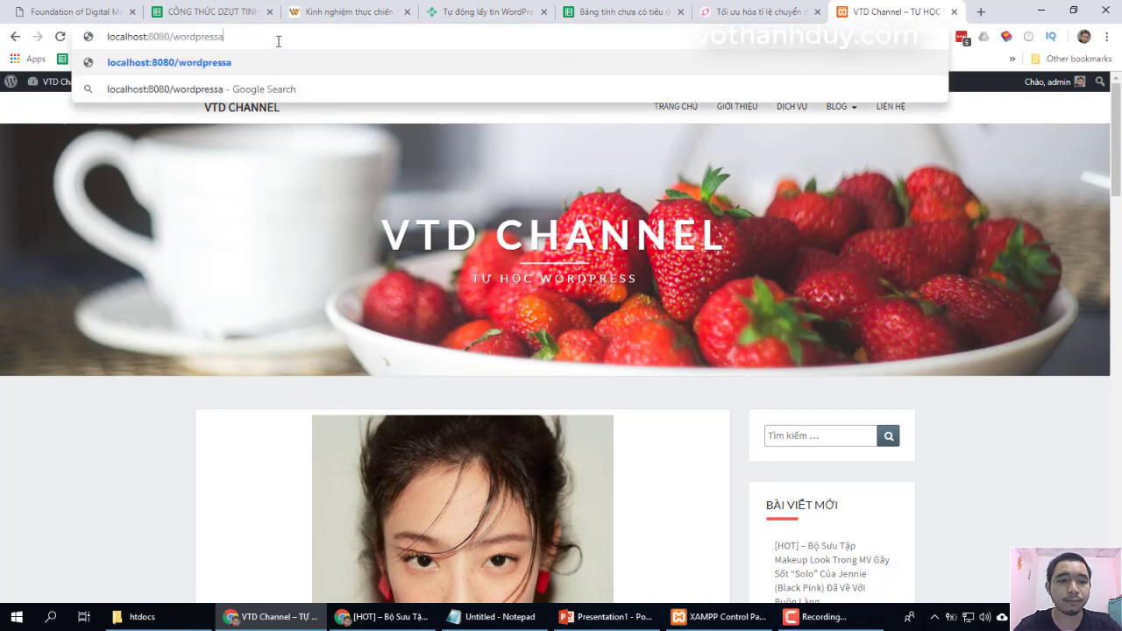
{"action": "key", "text": "BackSpace"}
{"action": "type", "text": "/wp-admin"}
{"action": "key", "text": "Return"}
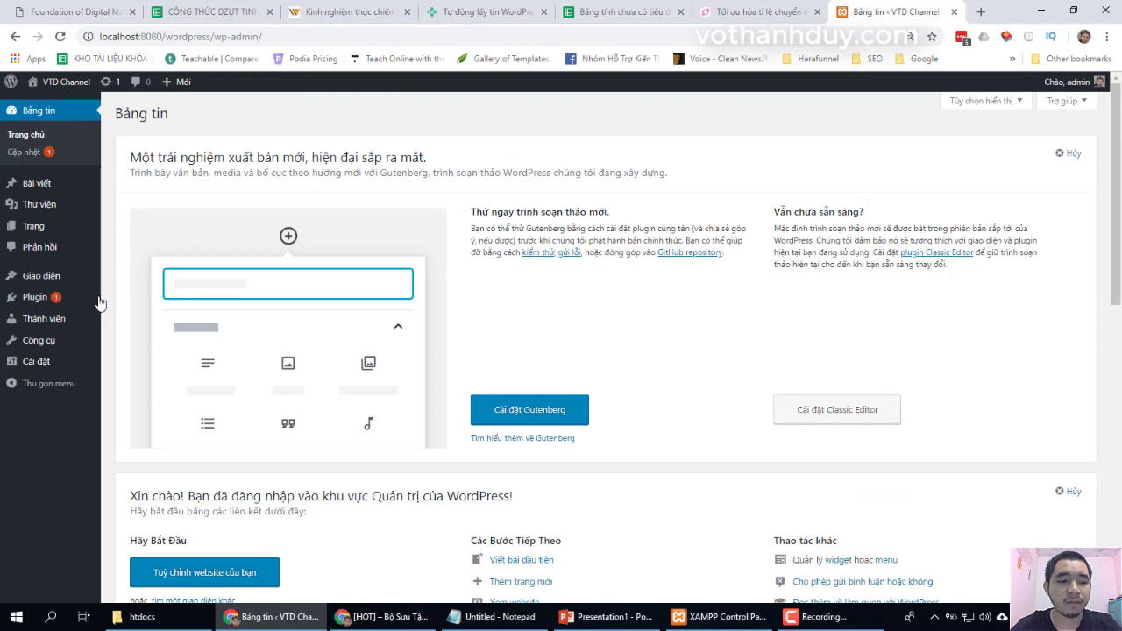
- From Thành viên › Tất cả người dùng, start a new user with Thêm mới
{"action": "mouse_move", "coordinate": [67, 319]}
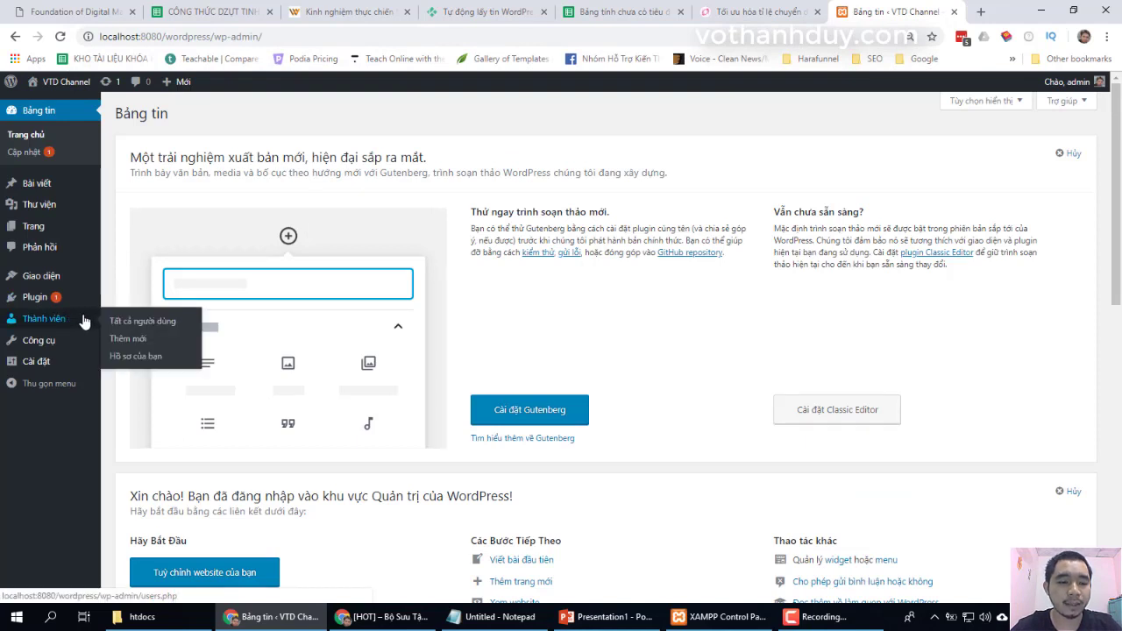
{"action": "left_click", "coordinate": [123, 323]}
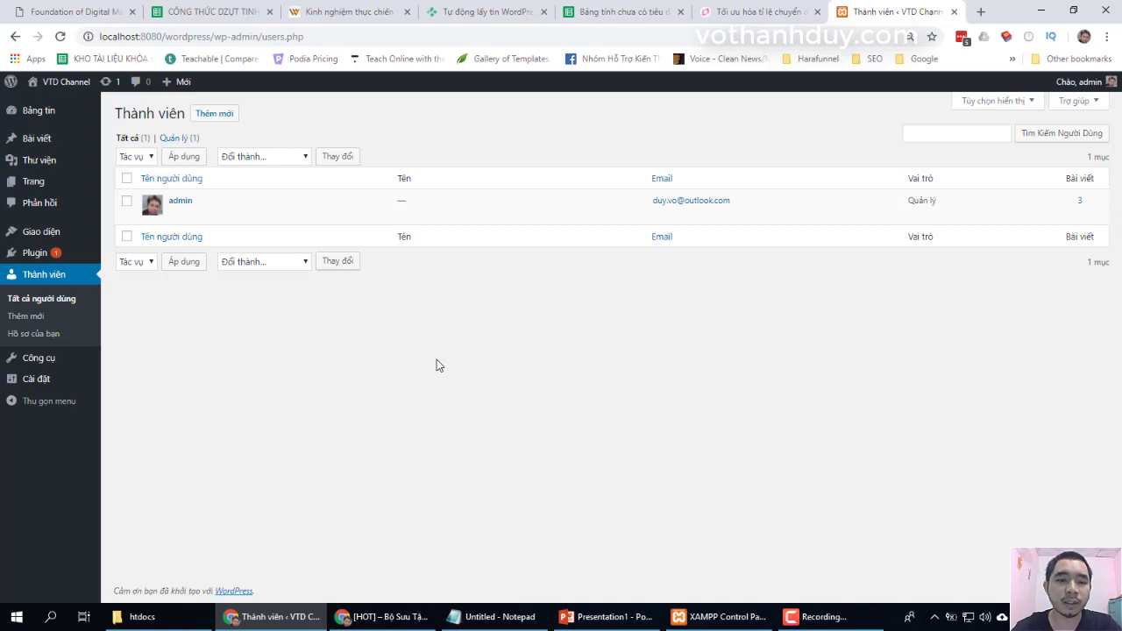
{"action": "left_click", "coordinate": [226, 117]}
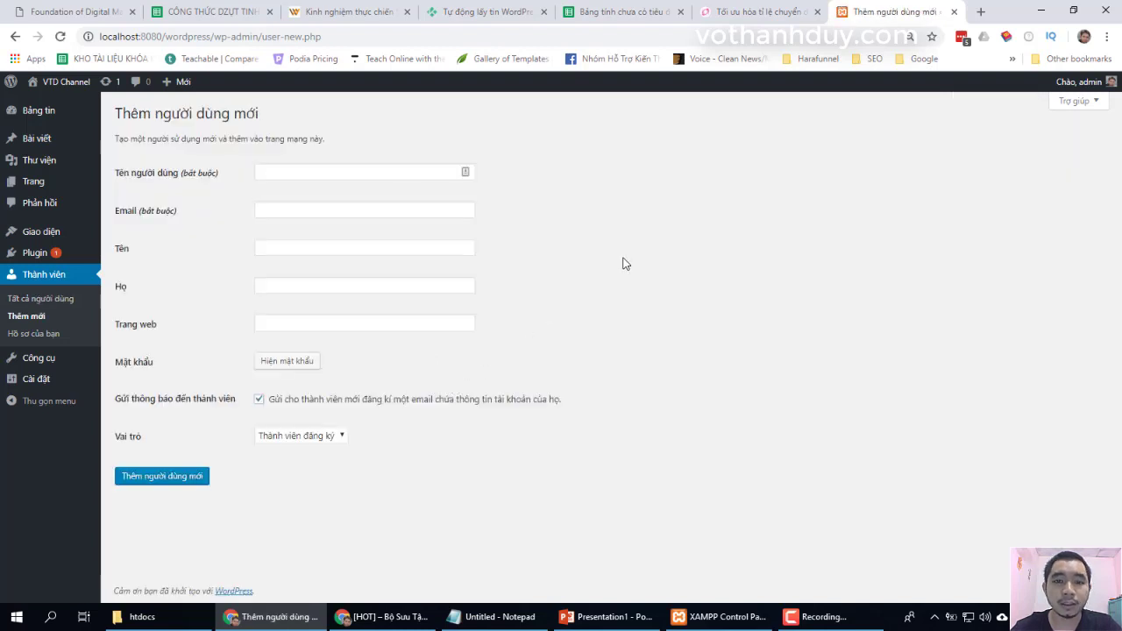
{"action": "left_click", "coordinate": [342, 436]}
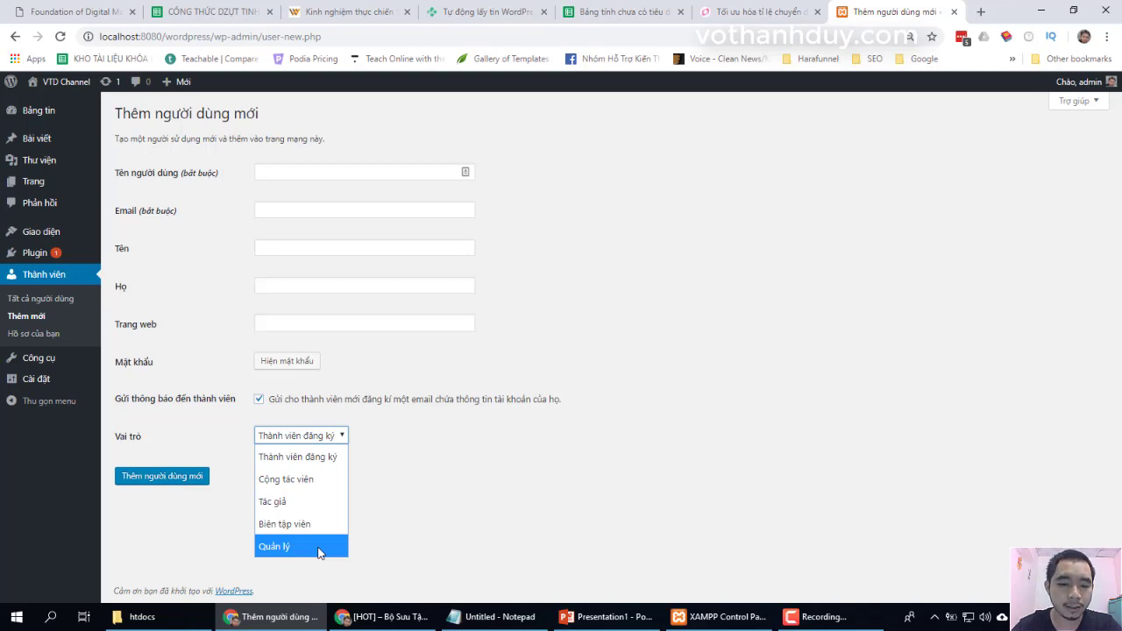
{"action": "left_click", "coordinate": [334, 450]}
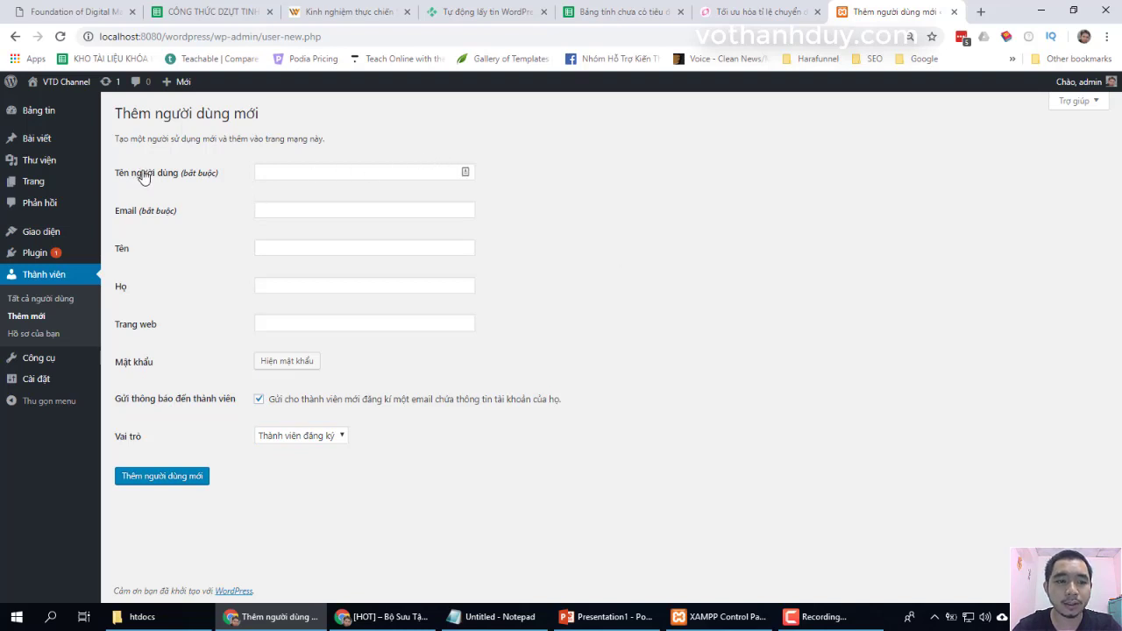
{"action": "left_click", "coordinate": [299, 174]}
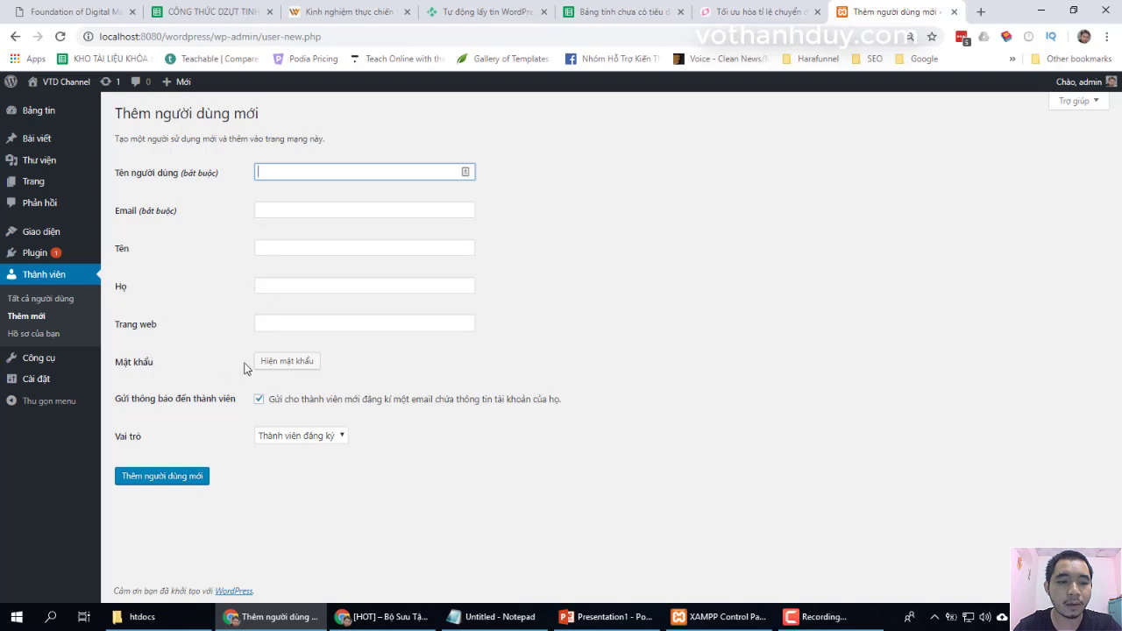
- Show the password field, enter a simple eight-digit password, and confirm weak-password use
{"action": "left_click", "coordinate": [285, 364]}
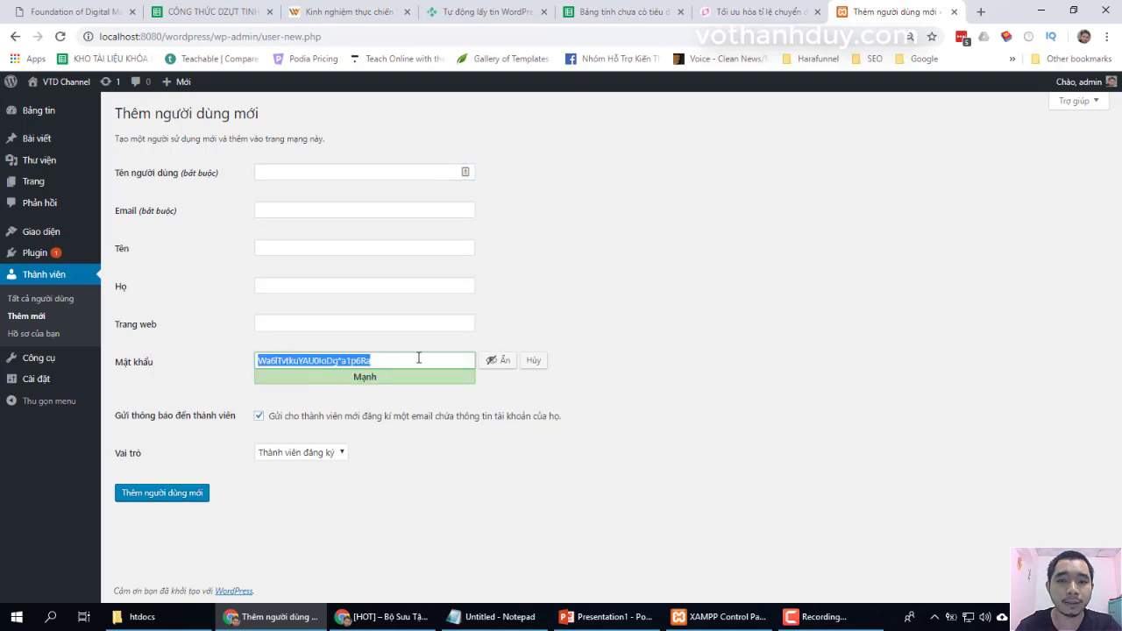
{"action": "type", "text": "123"}
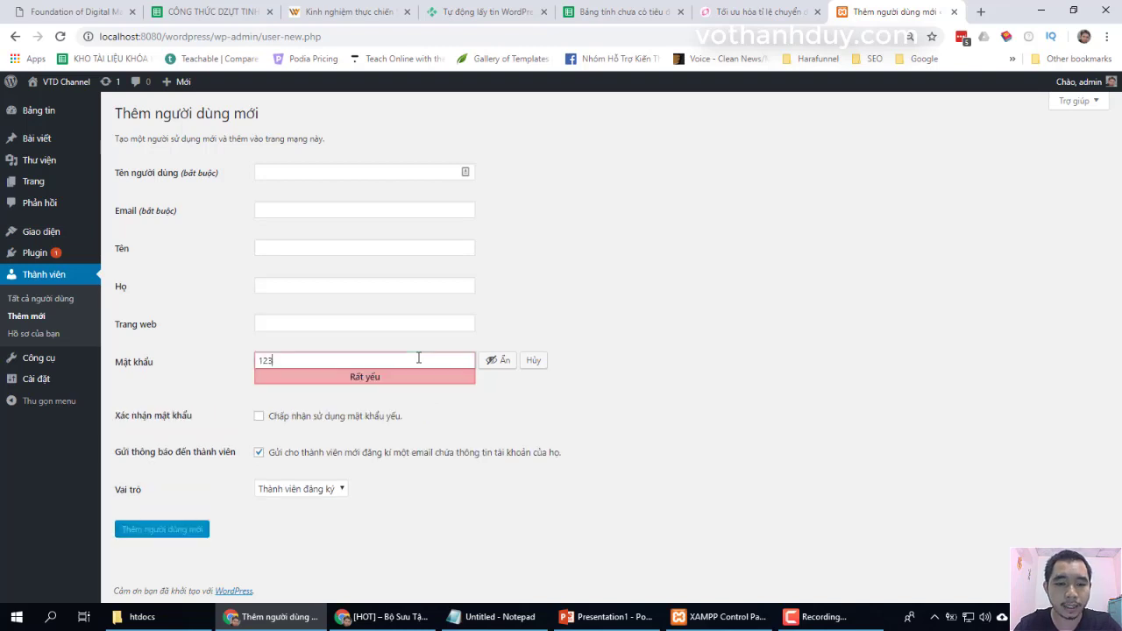
{"action": "type", "text": "45678"}
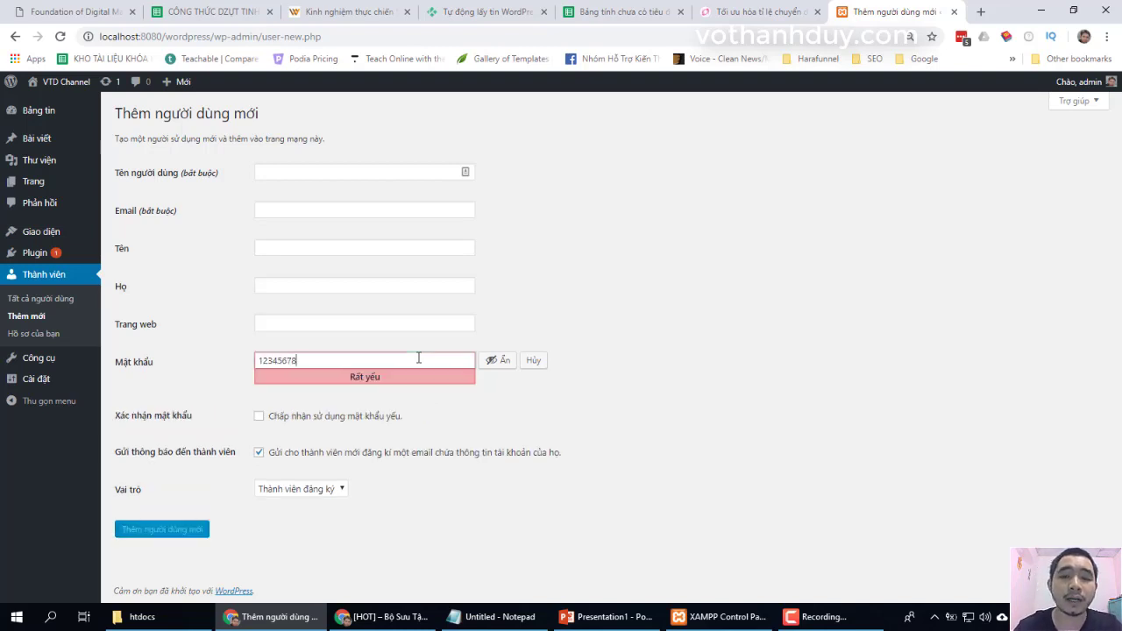
{"action": "left_click", "coordinate": [633, 372]}
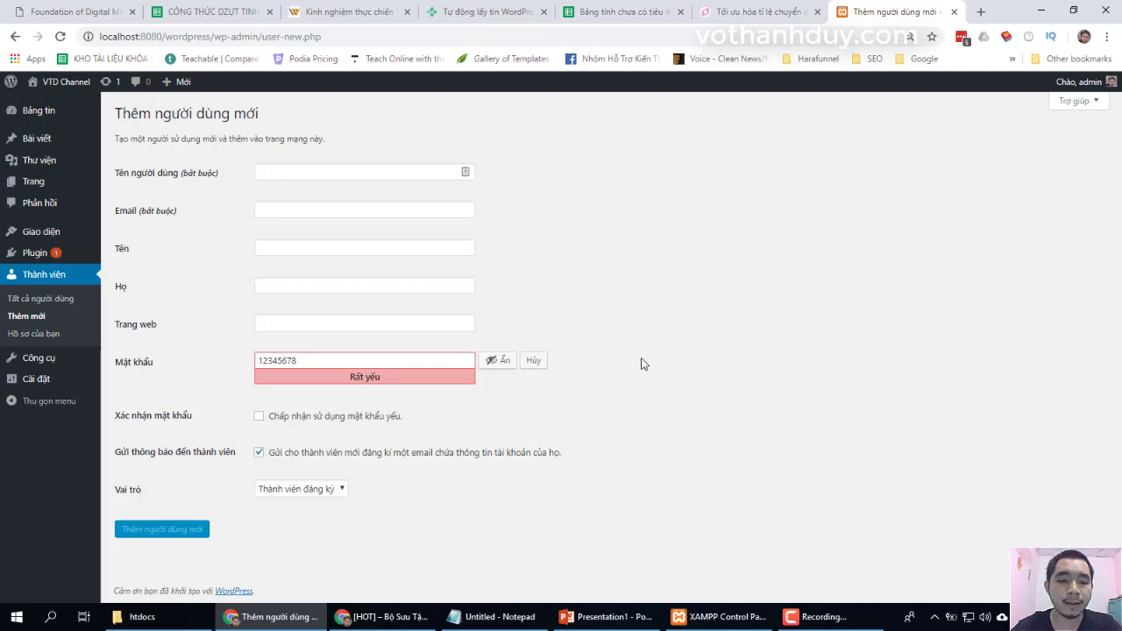
{"action": "left_click", "coordinate": [335, 422]}
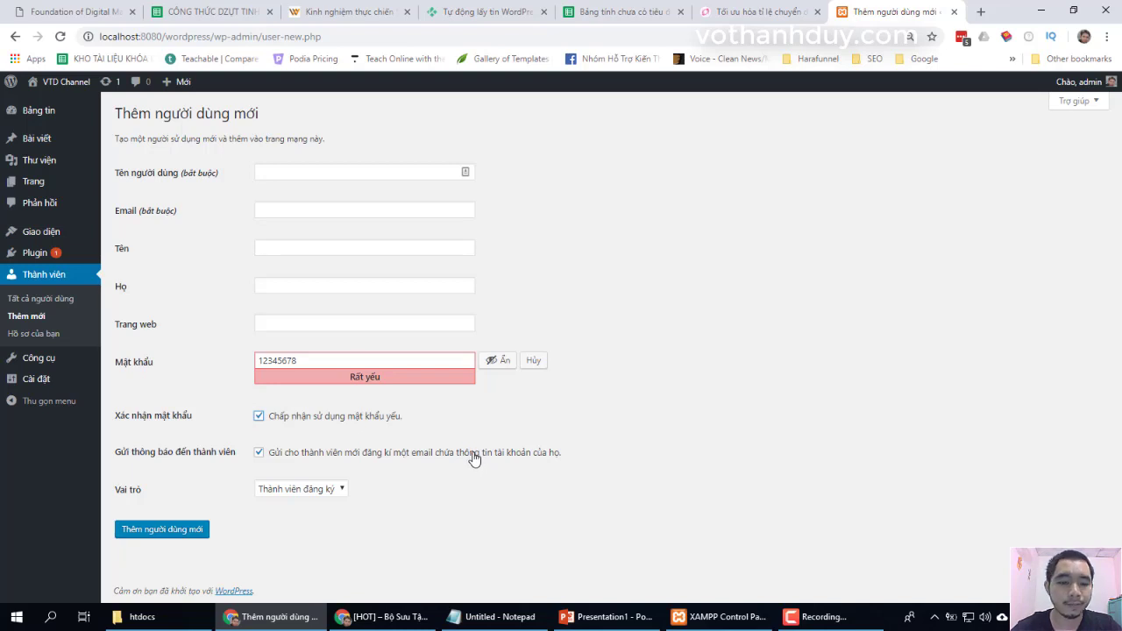
- Set the role to Cộng tác viên and enter the new user's username and e-mail address
{"action": "left_click", "coordinate": [342, 489]}
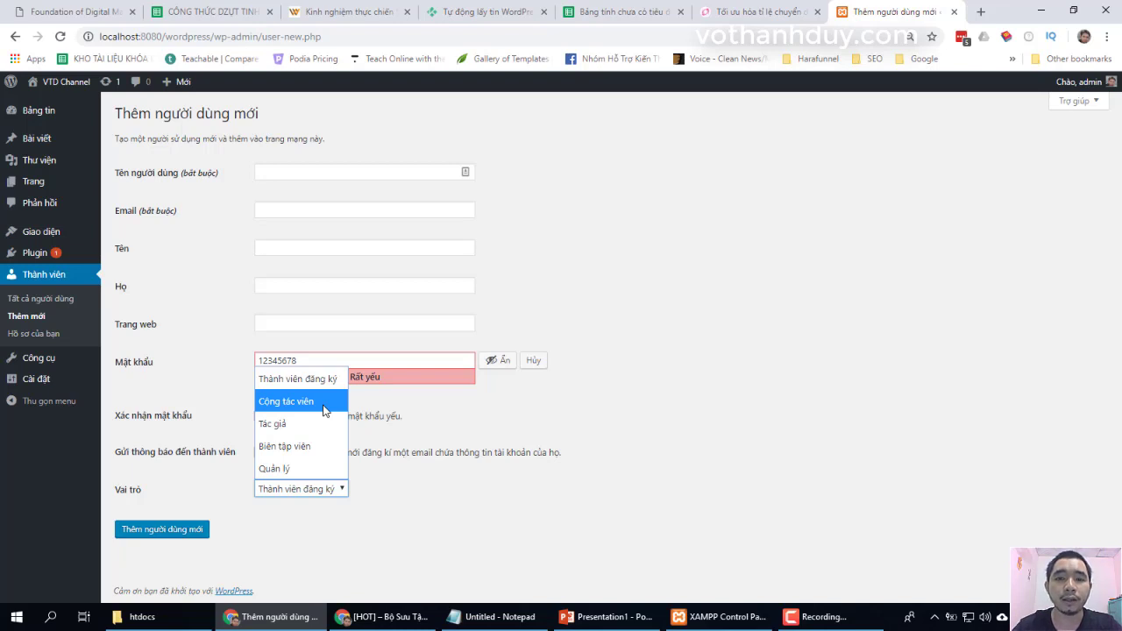
{"action": "left_click", "coordinate": [324, 405]}
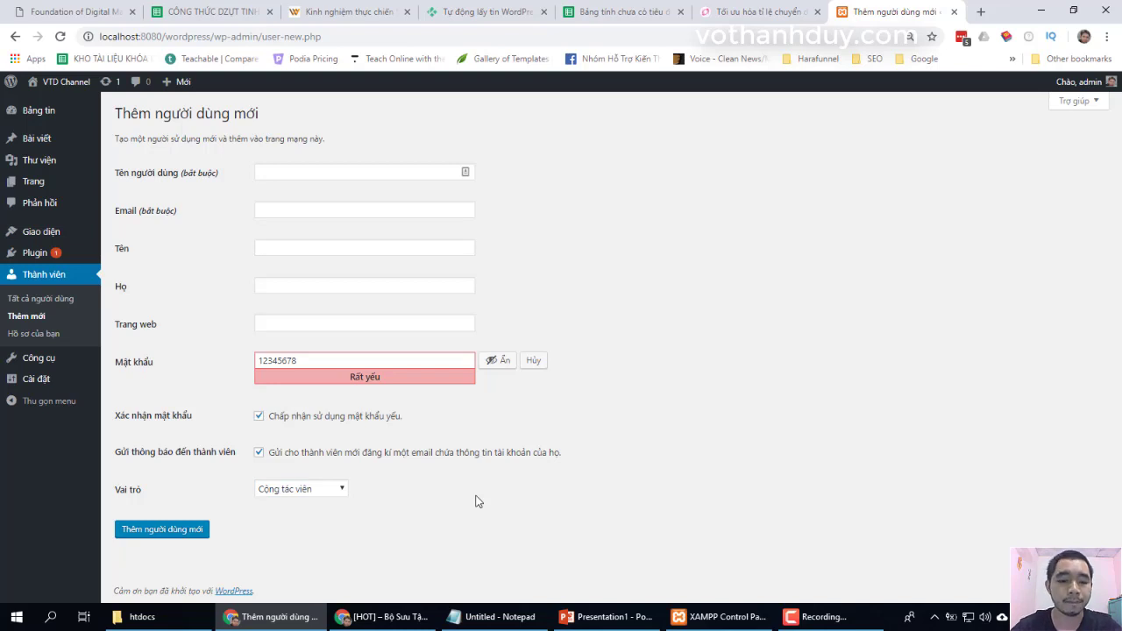
{"action": "left_click", "coordinate": [351, 173]}
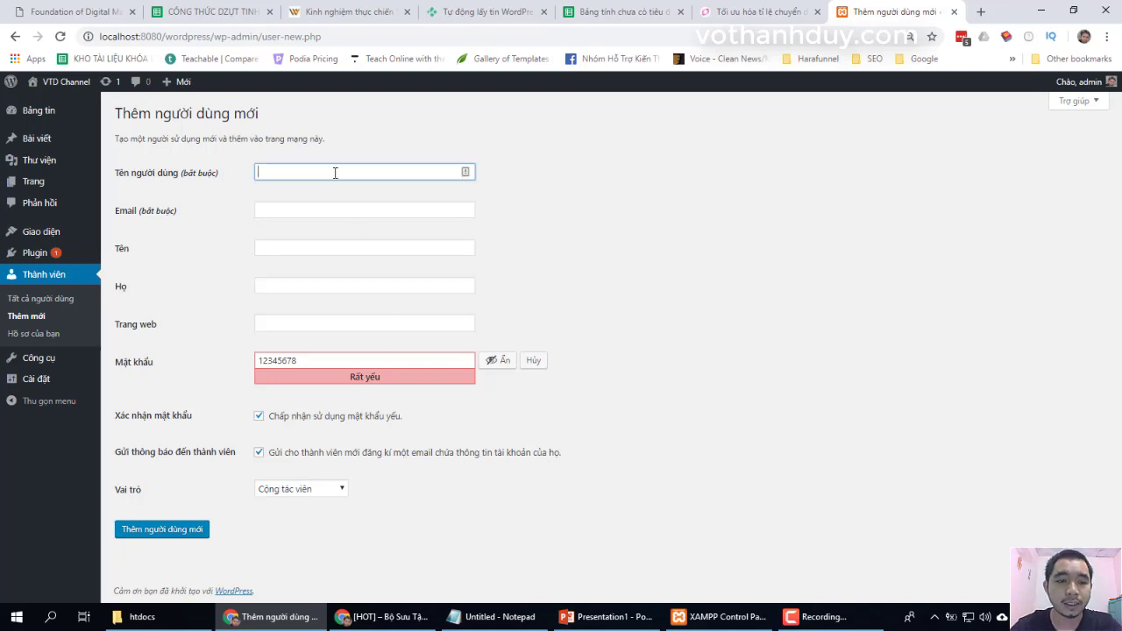
{"action": "type", "text": "duy.vo"}
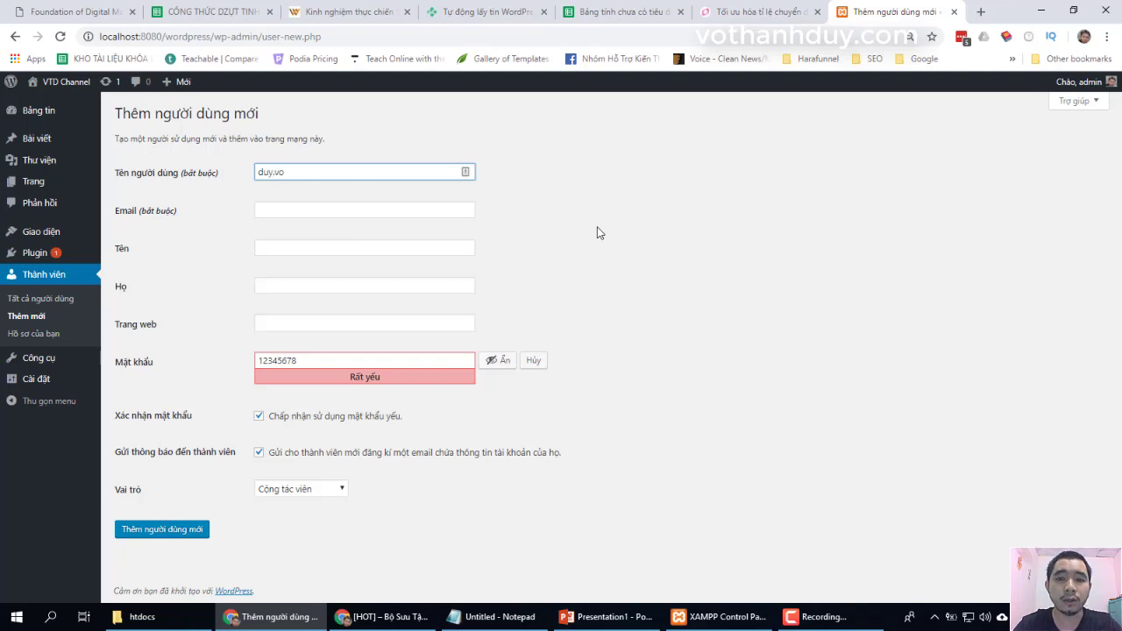
{"action": "key", "text": "Tab"}
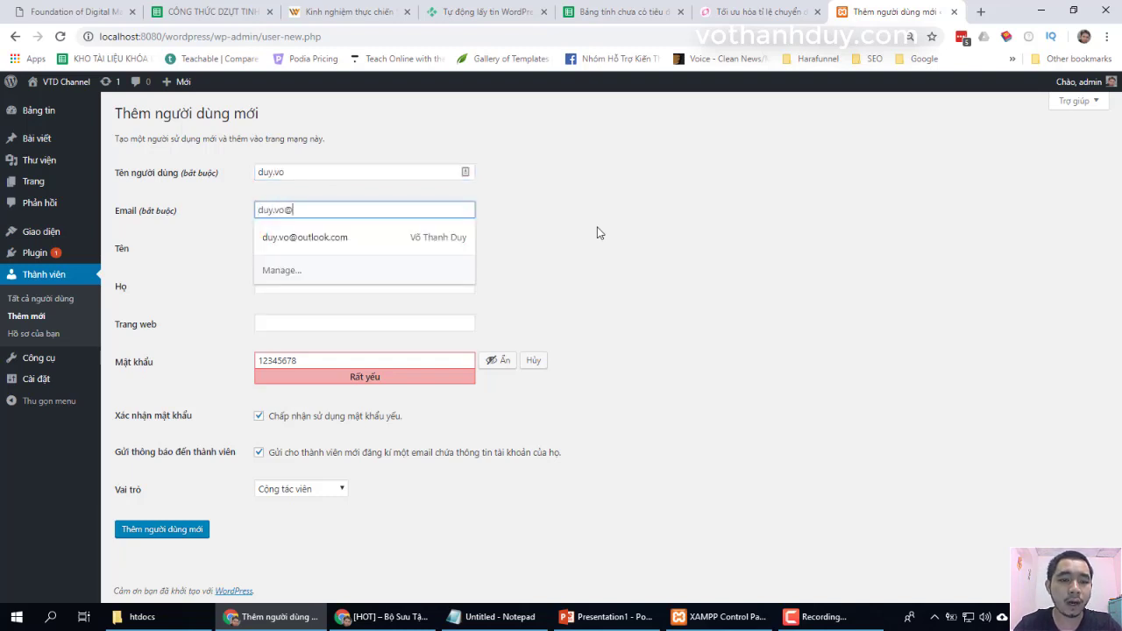
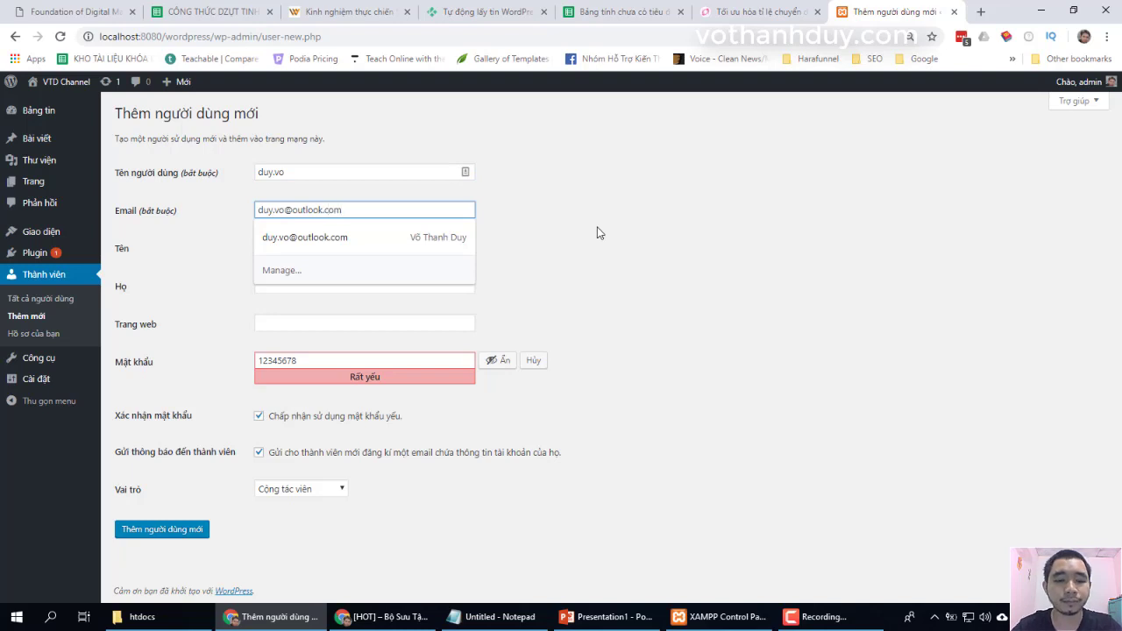
- Add a '1' to the e-mail address and create the contributor account
{"action": "left_click", "coordinate": [285, 211]}
{"action": "type", "text": "1"}
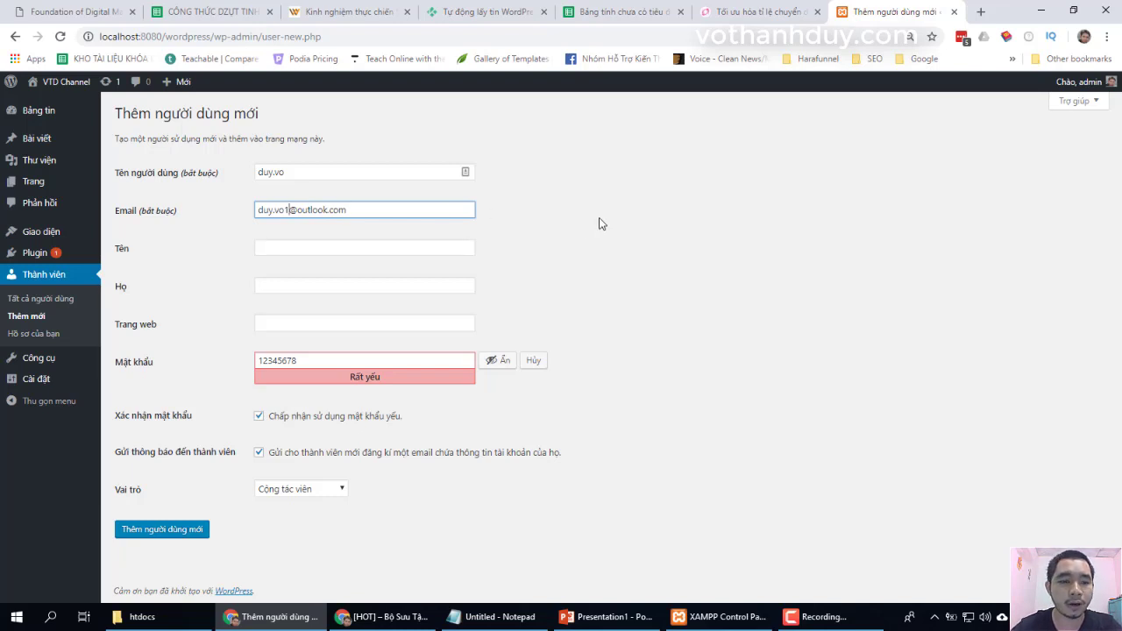
{"action": "left_click", "coordinate": [353, 250]}
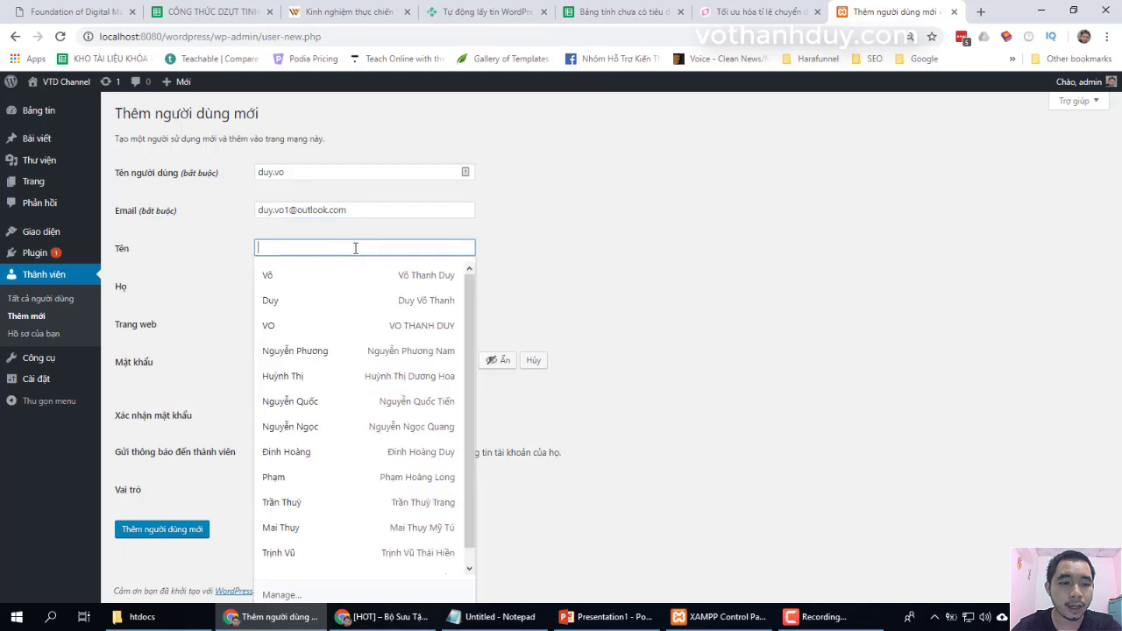
{"action": "left_click", "coordinate": [560, 271]}
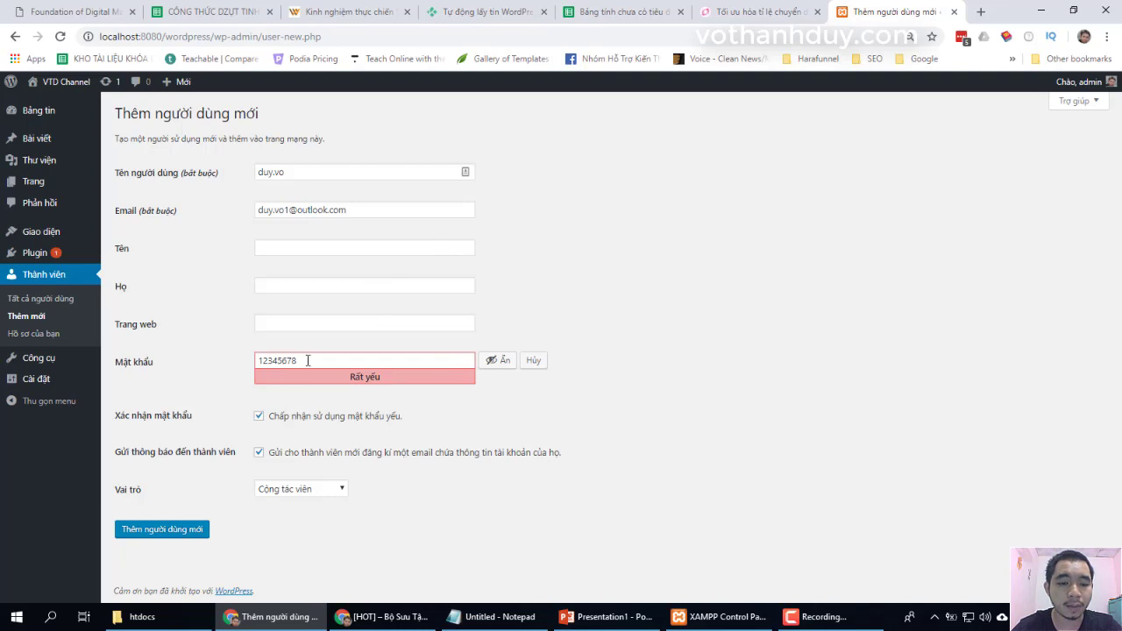
{"action": "left_click", "coordinate": [171, 533]}
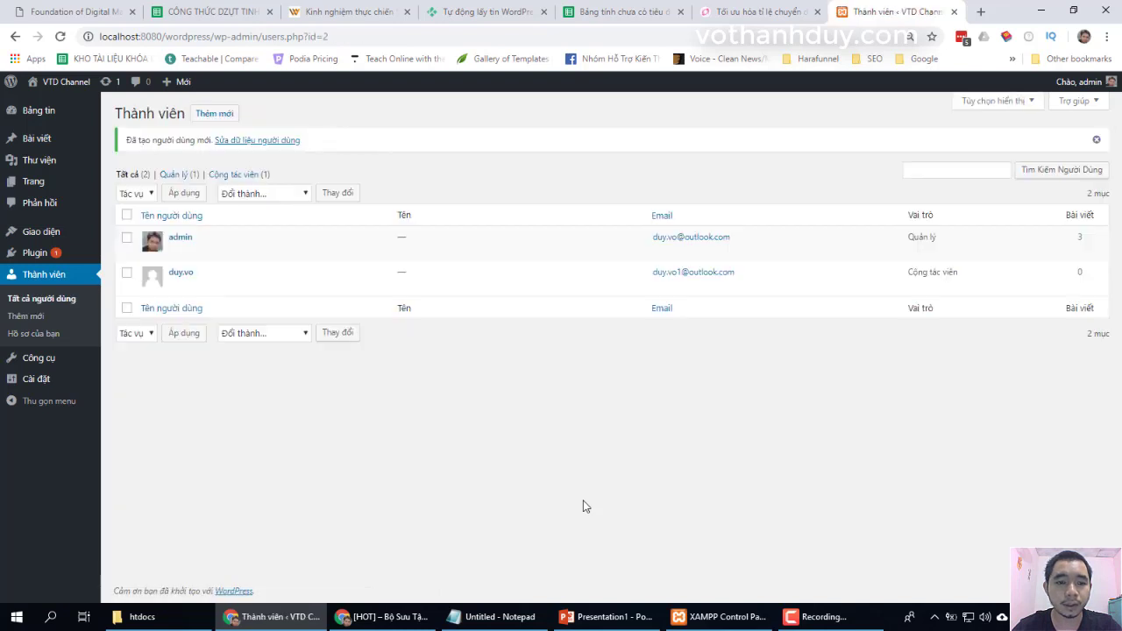
{"action": "mouse_move", "coordinate": [232, 299]}
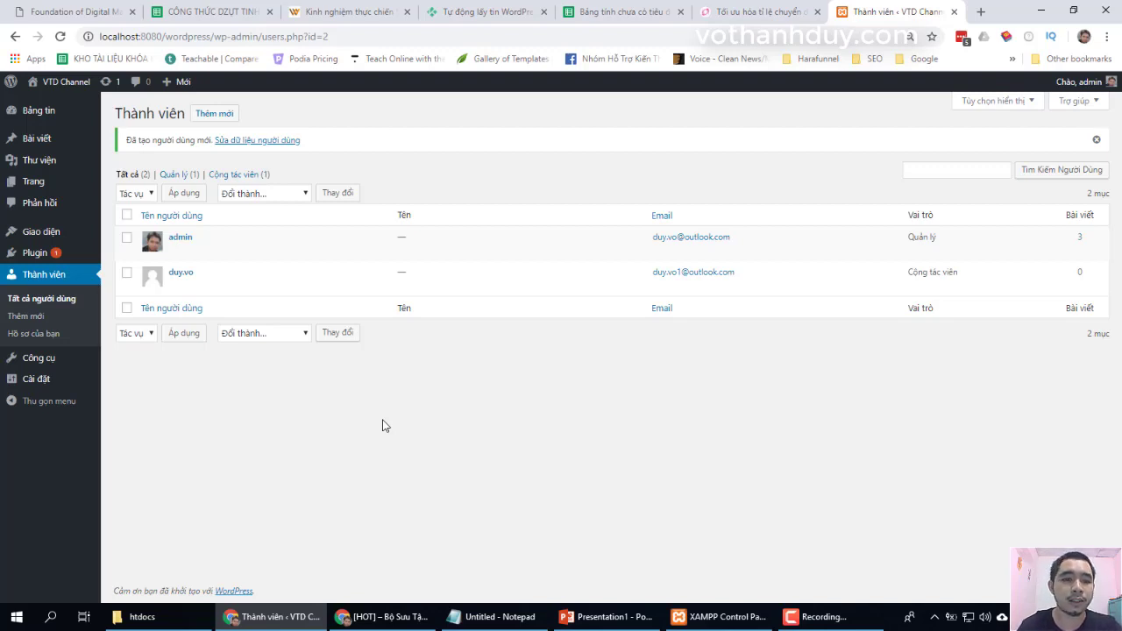
{"action": "mouse_move", "coordinate": [208, 272]}
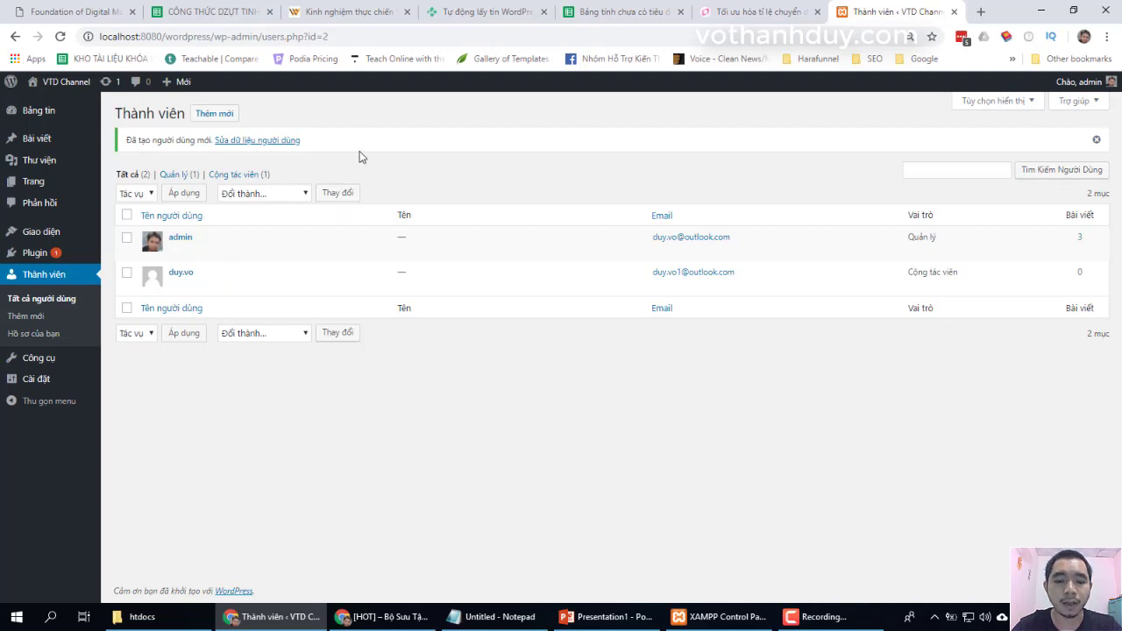
- Close the extra [HOT] article browser window from the taskbar
{"action": "left_click", "coordinate": [390, 617]}
{"action": "right_click", "coordinate": [392, 620]}
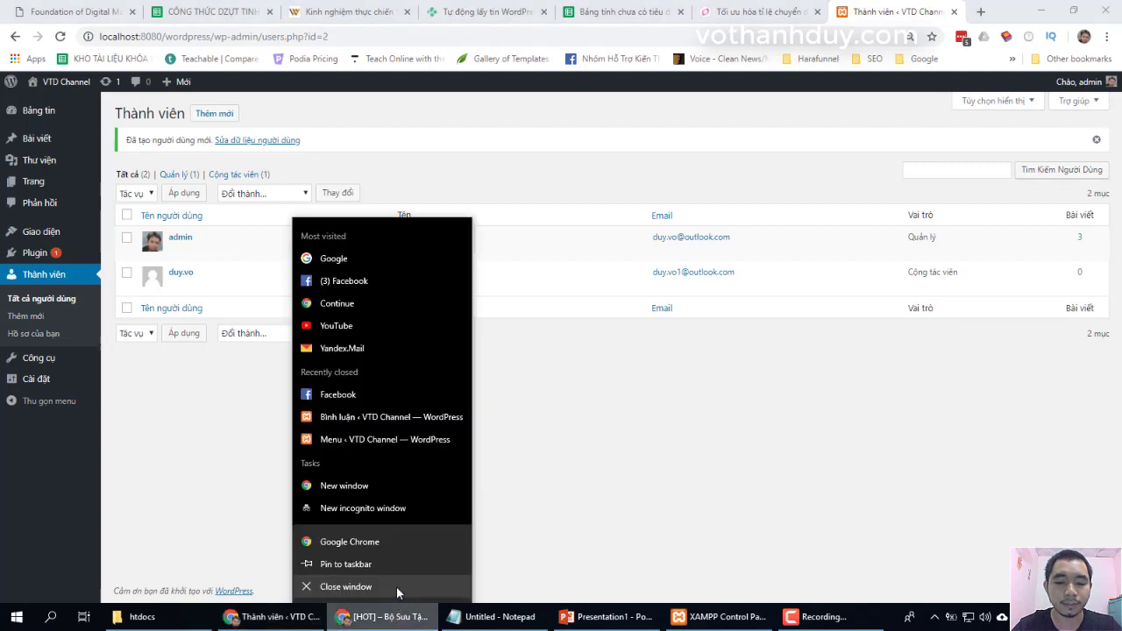
{"action": "left_click", "coordinate": [401, 591]}
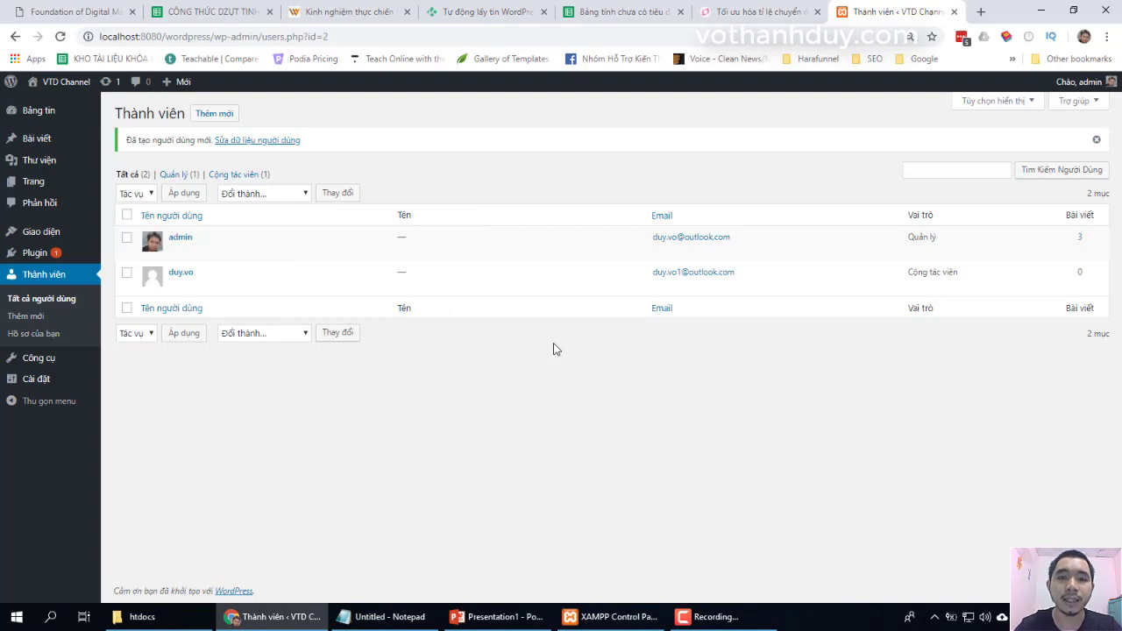
- In a new incognito window, go to localhost:8080/wordpress/admin
{"action": "left_click", "coordinate": [1109, 38]}
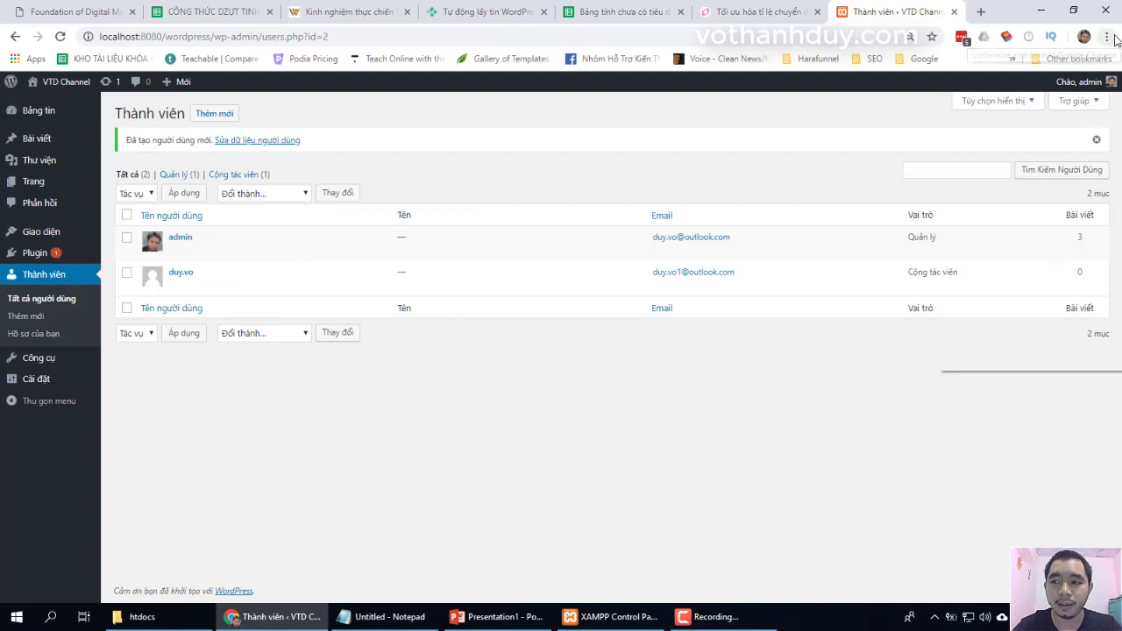
{"action": "left_click", "coordinate": [1042, 120]}
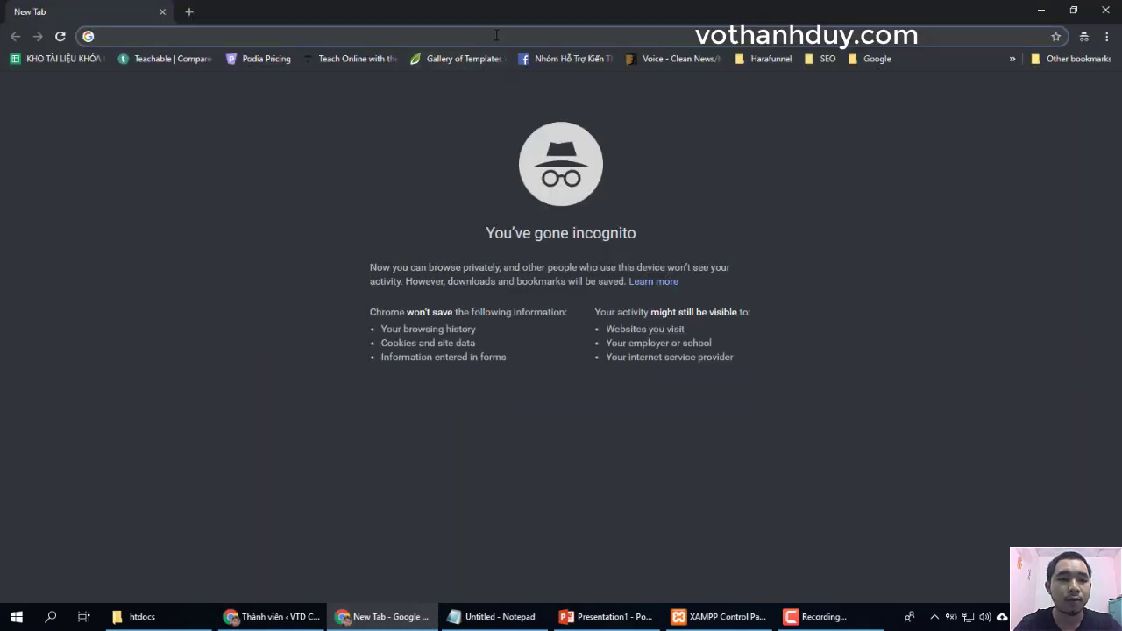
{"action": "type", "text": "localhost"}
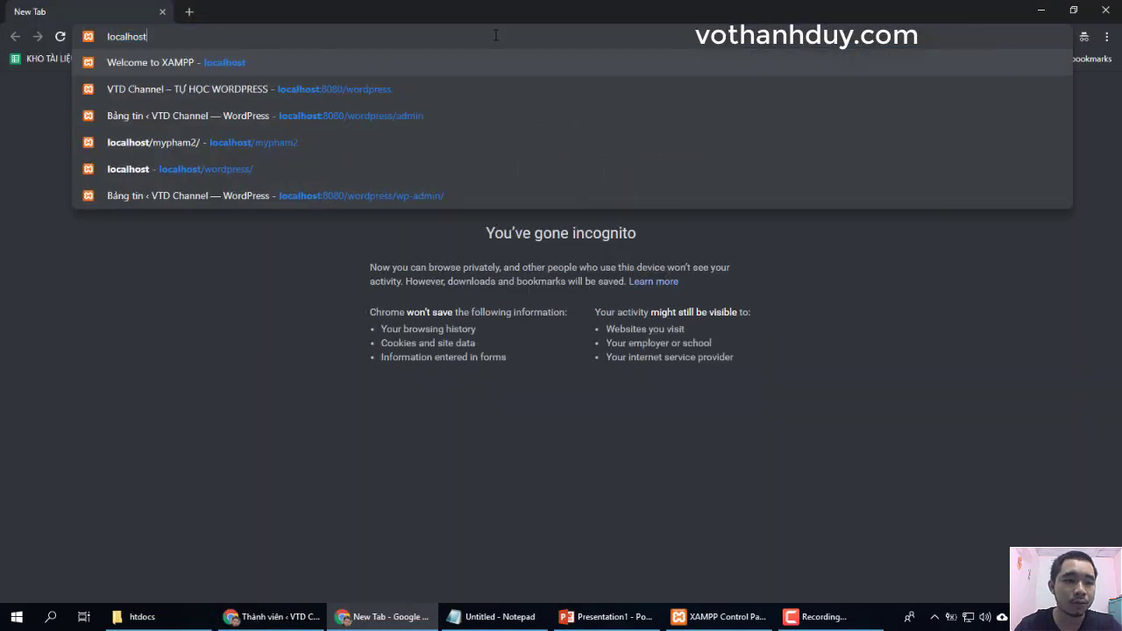
{"action": "type", "text": ":"}
{"action": "key", "text": "Down"}
{"action": "key", "text": "Return"}
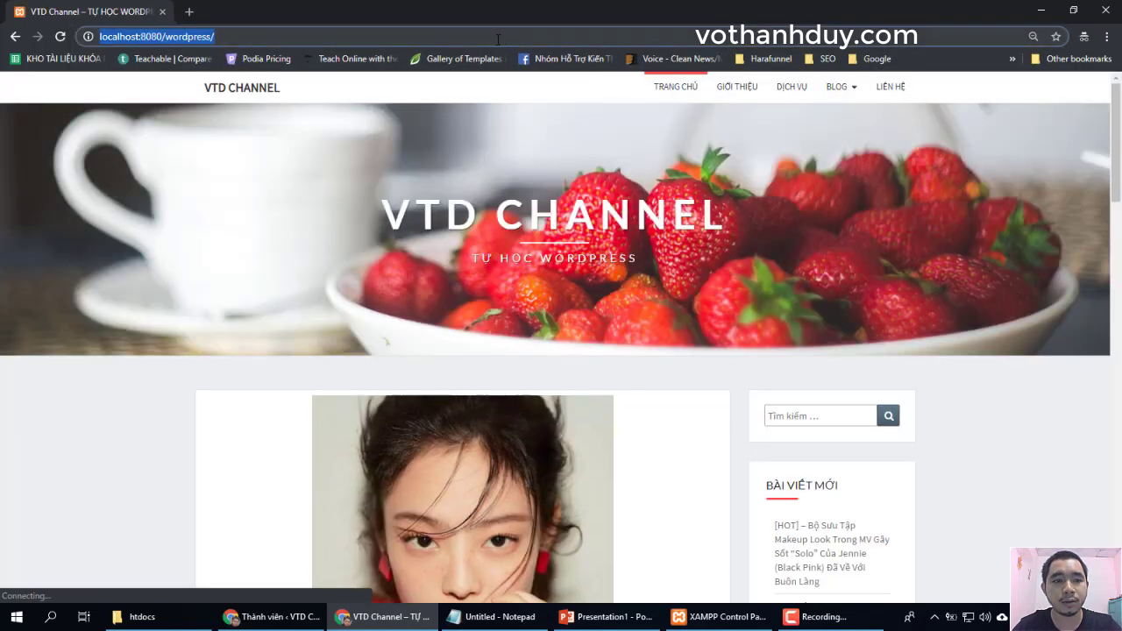
{"action": "left_click", "coordinate": [497, 39]}
{"action": "type", "text": "admin"}
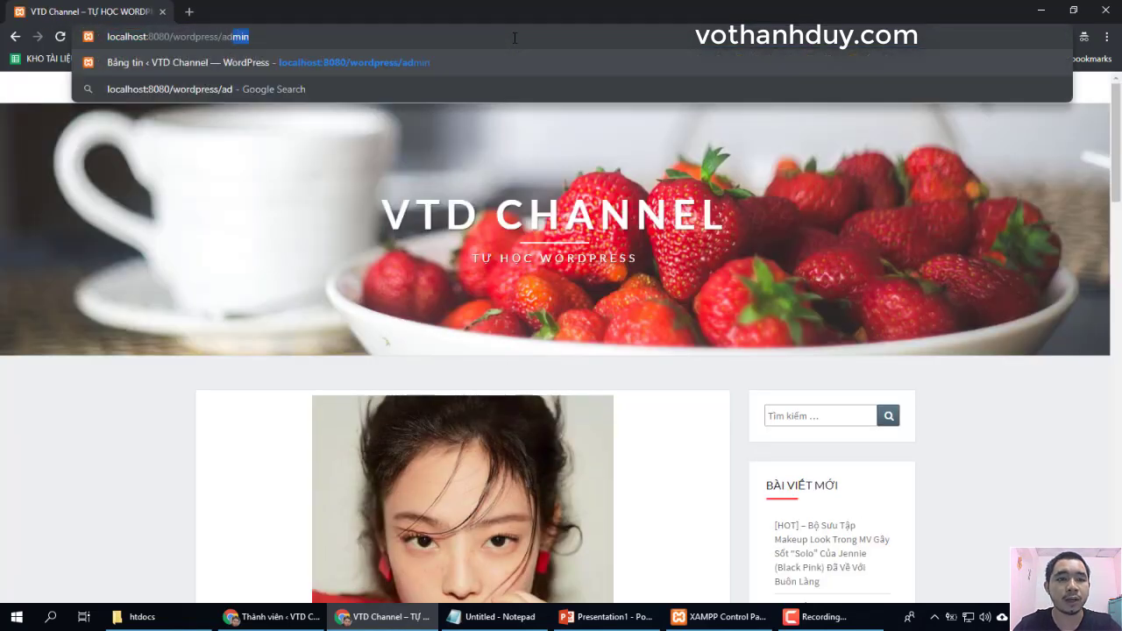
{"action": "key", "text": "Return"}
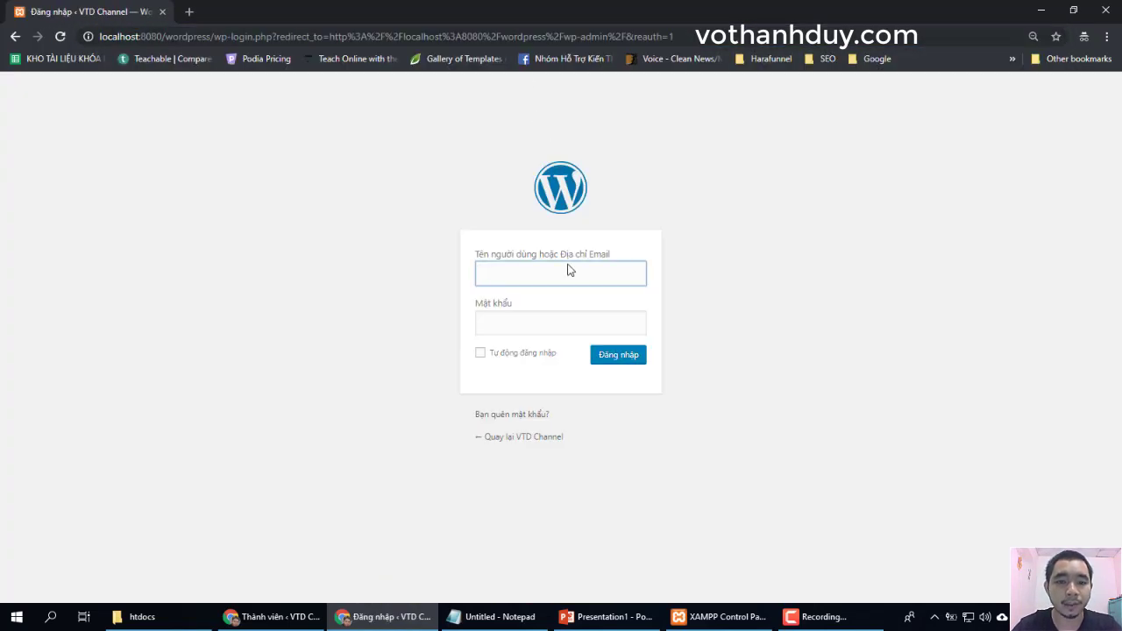
- Enter the contributor's username and password on the login page
{"action": "type", "text": "duy.vo"}
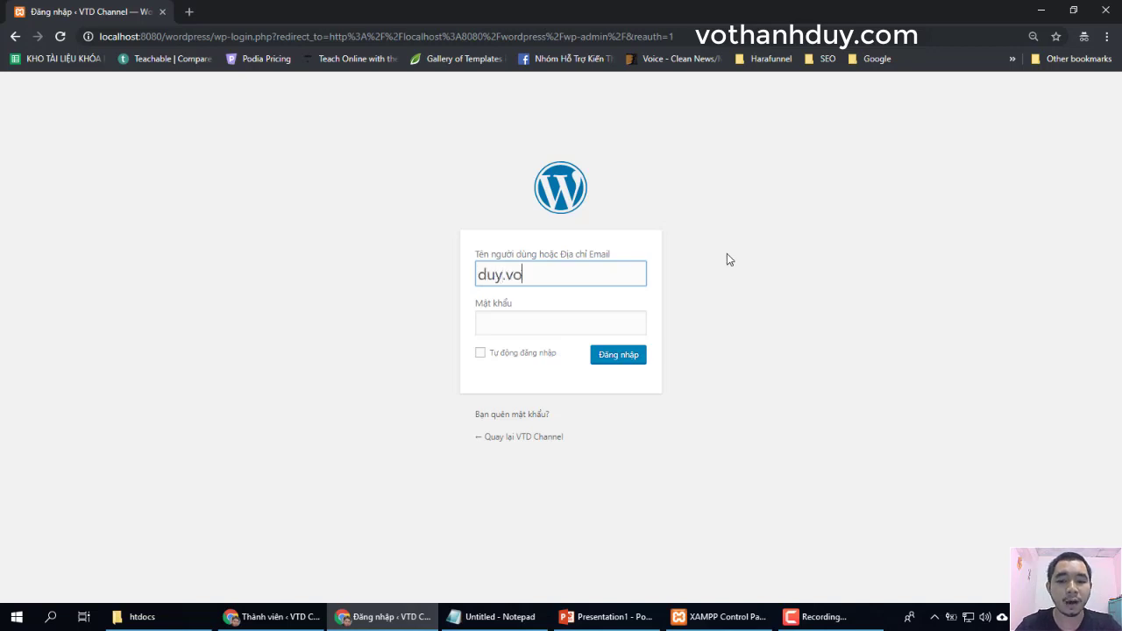
{"action": "key", "text": "Tab"}
{"action": "type", "text": "12345678"}
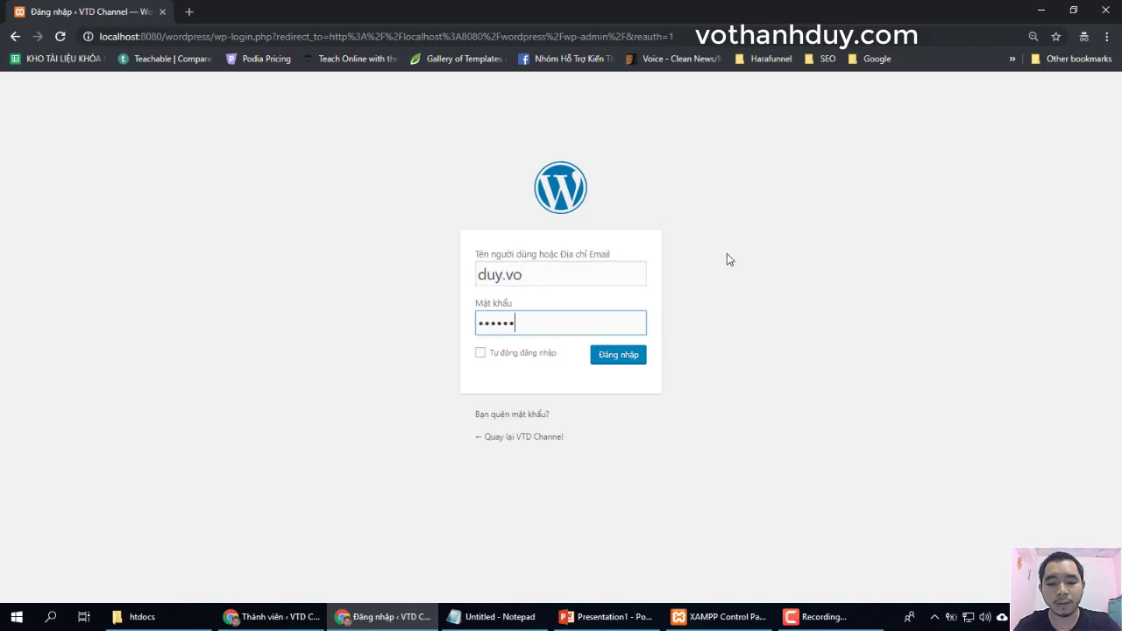
- Log in as the contributor, glance at the admin window, then return to the contributor dashboard
{"action": "left_click", "coordinate": [613, 357]}
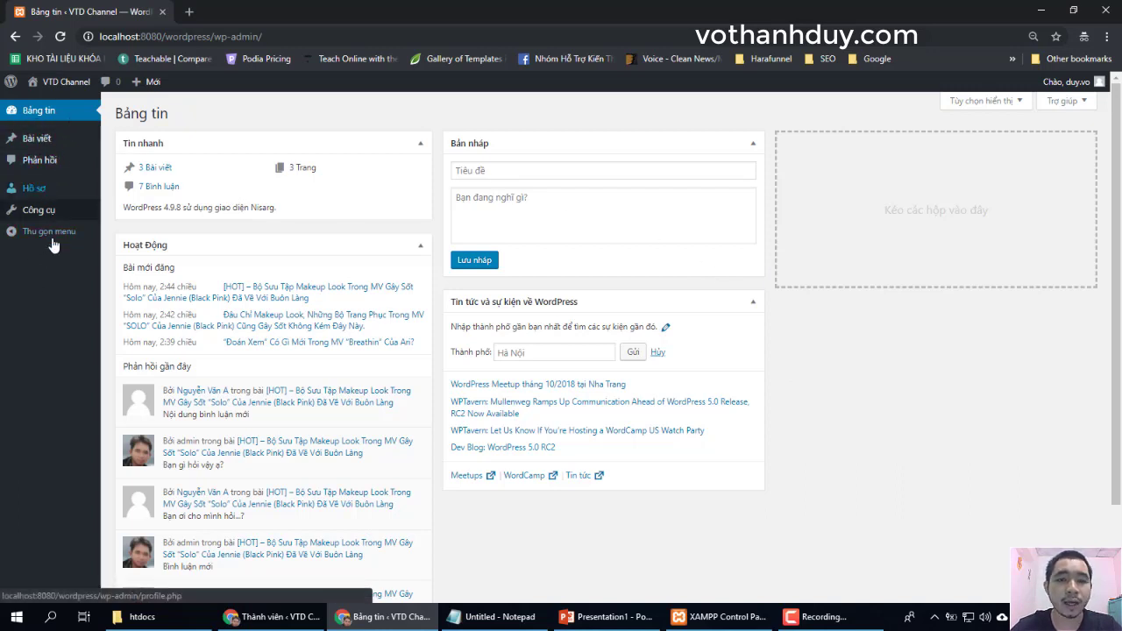
{"action": "left_click", "coordinate": [273, 618]}
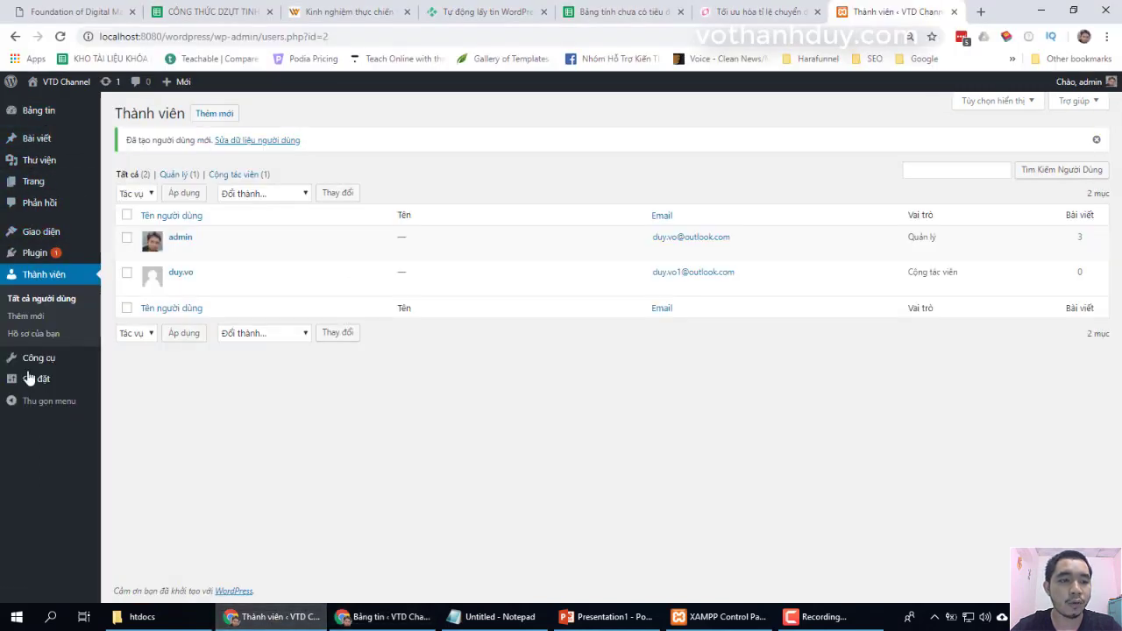
{"action": "left_click", "coordinate": [383, 617]}
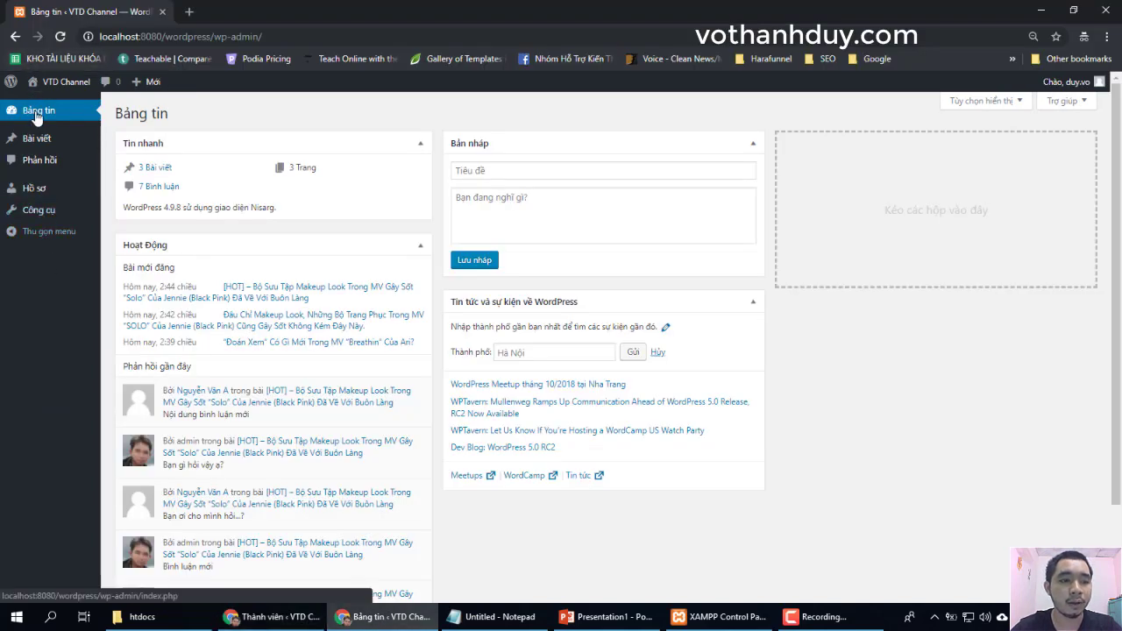
{"action": "mouse_move", "coordinate": [61, 144]}
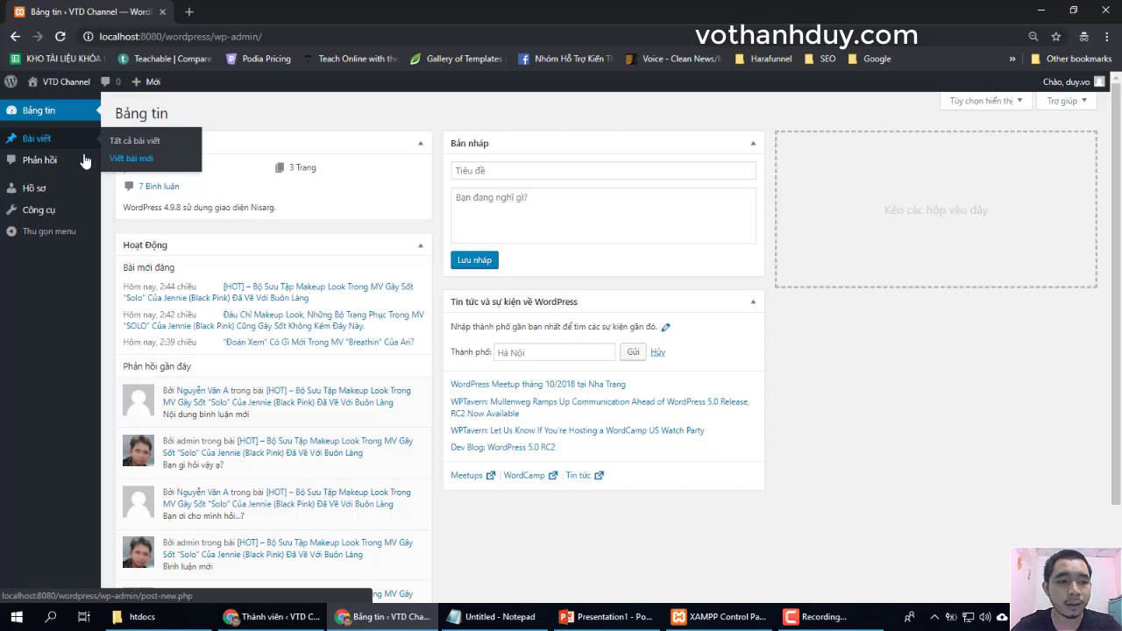
- Open Phản hồi and scroll through the 7 comments on the Bình luận page
{"action": "left_click", "coordinate": [52, 165]}
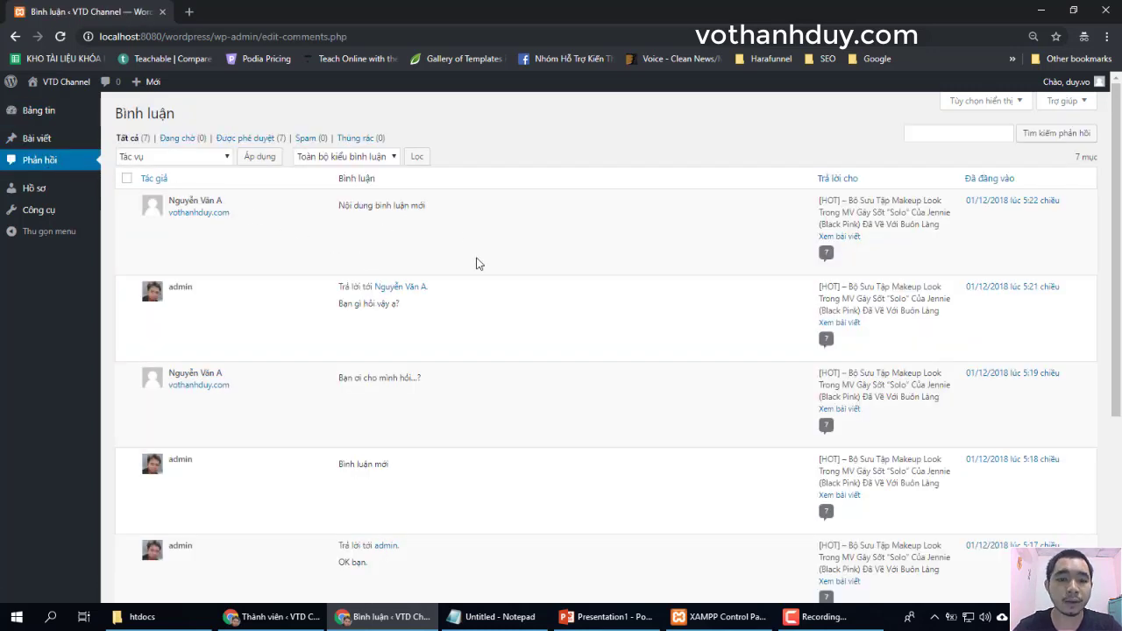
{"action": "scroll", "coordinate": [487, 304], "scroll_direction": "down", "scroll_amount": 5}
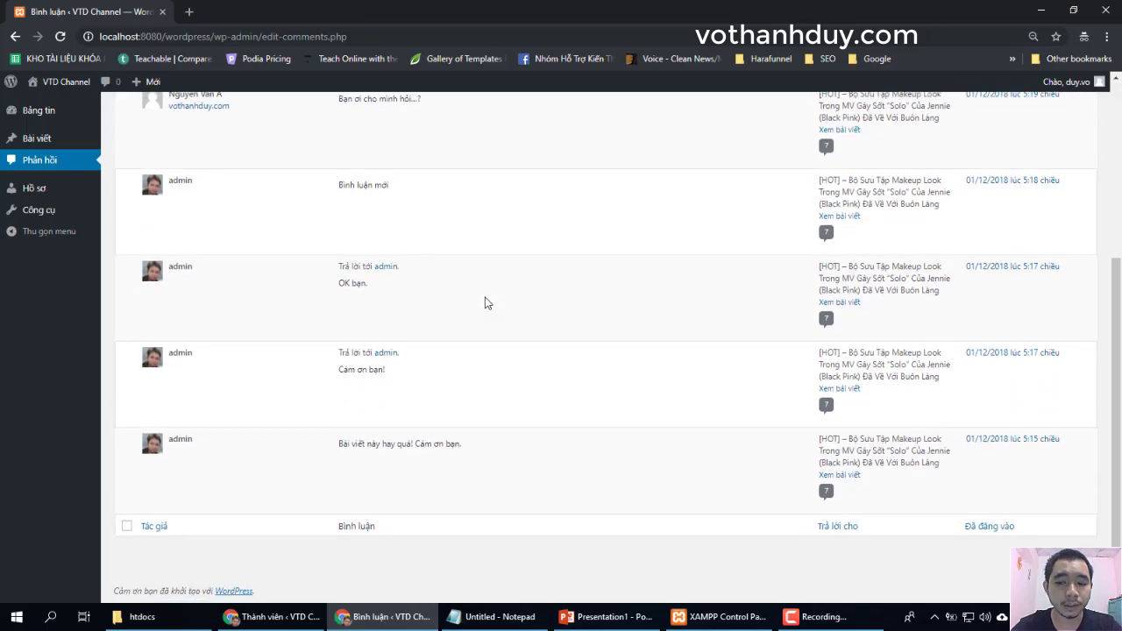
{"action": "scroll", "coordinate": [488, 304], "scroll_direction": "up", "scroll_amount": 5}
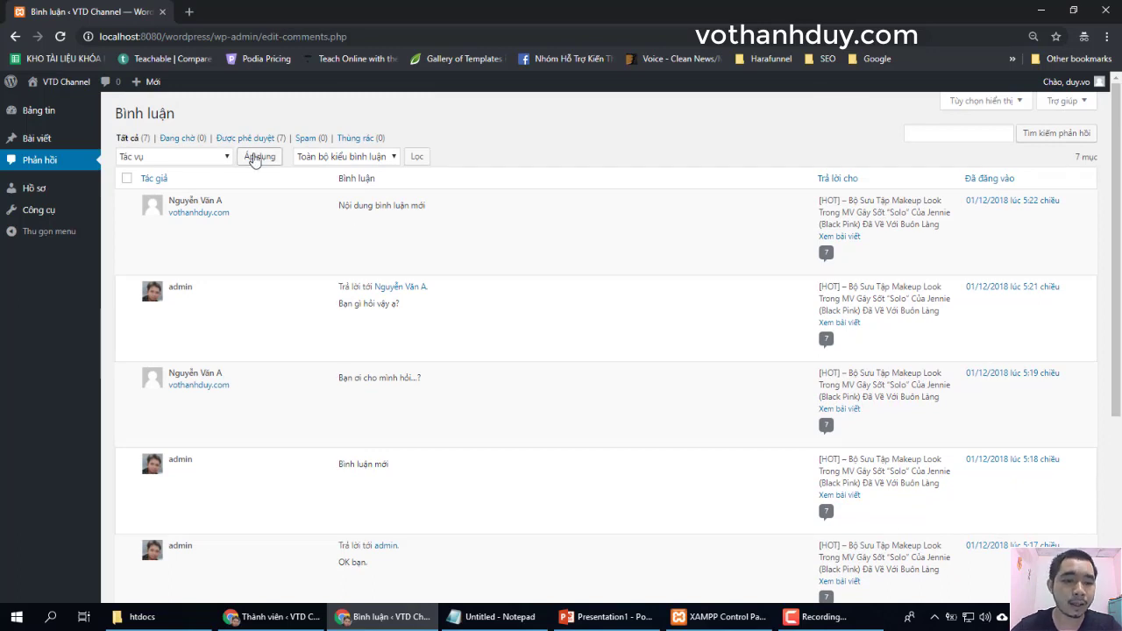
{"action": "scroll", "coordinate": [291, 427], "scroll_direction": "down", "scroll_amount": 3}
{"action": "scroll", "coordinate": [293, 430], "scroll_direction": "up", "scroll_amount": 3}
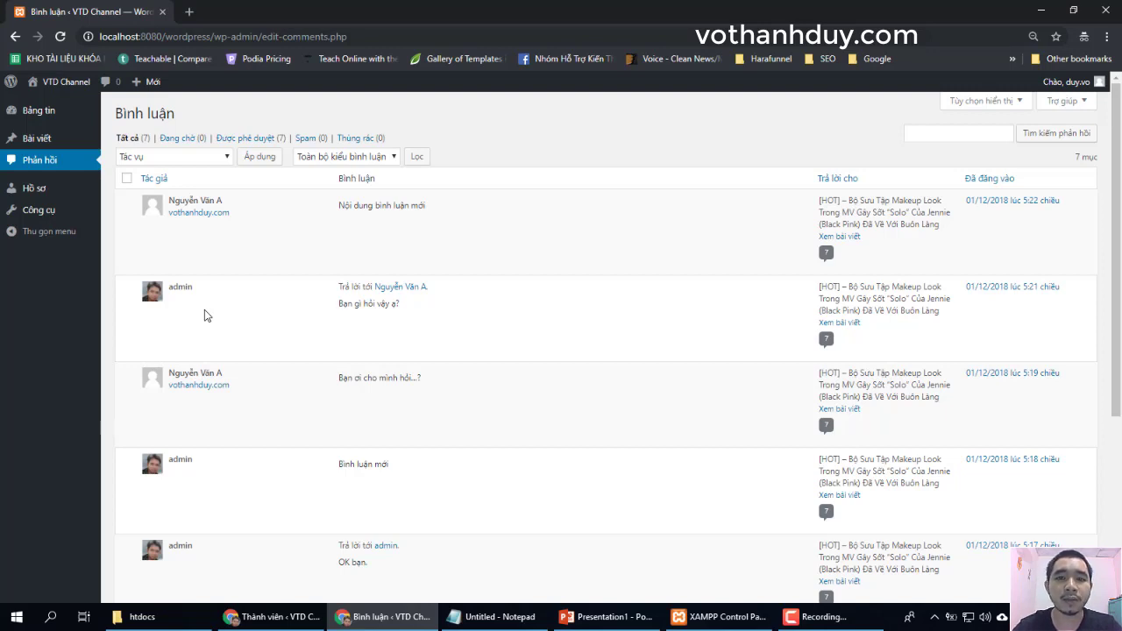
- Open the contributor's Hồ sơ page and scroll through it
{"action": "left_click", "coordinate": [35, 190]}
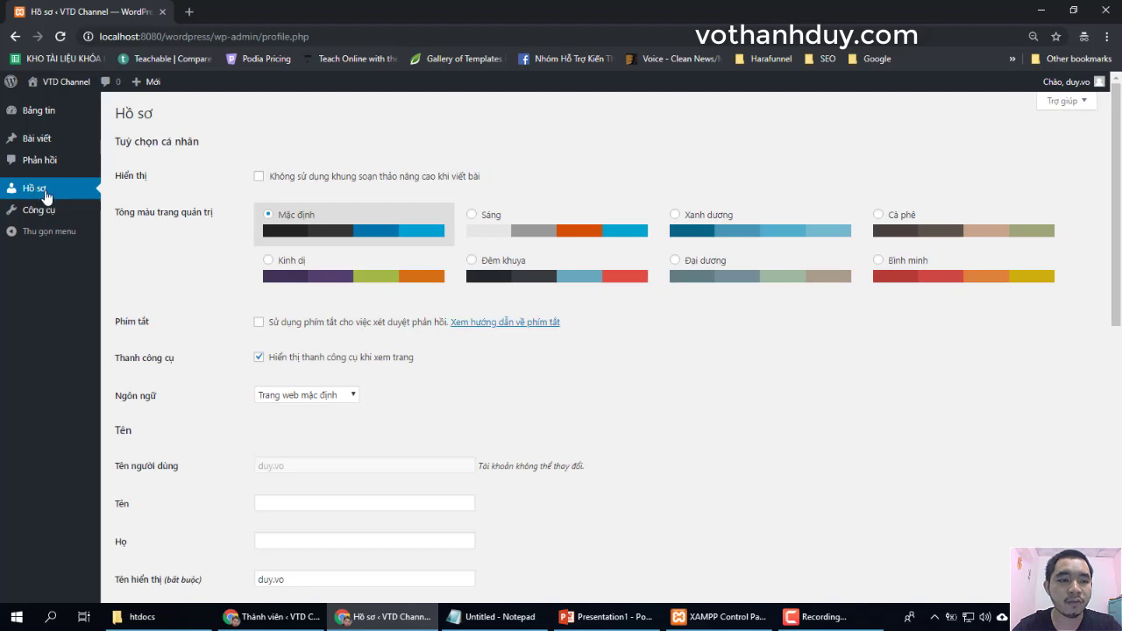
{"action": "scroll", "coordinate": [233, 332], "scroll_direction": "down", "scroll_amount": 3}
{"action": "scroll", "coordinate": [232, 332], "scroll_direction": "down", "scroll_amount": 4}
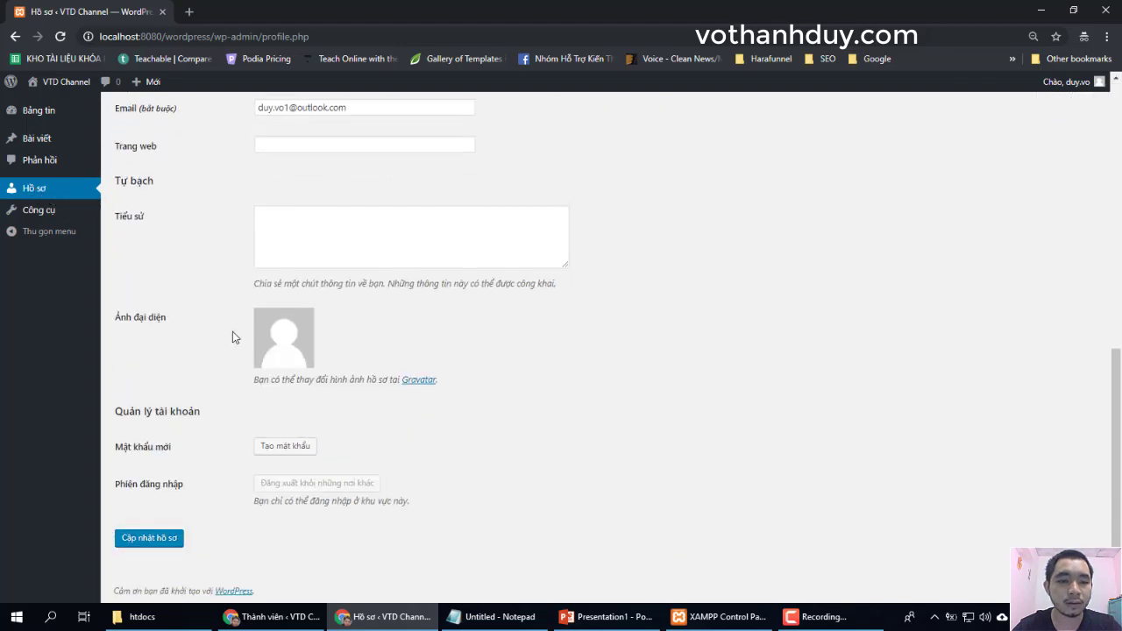
{"action": "scroll", "coordinate": [233, 332], "scroll_direction": "up", "scroll_amount": 7}
{"action": "scroll", "coordinate": [233, 332], "scroll_direction": "down", "scroll_amount": 7}
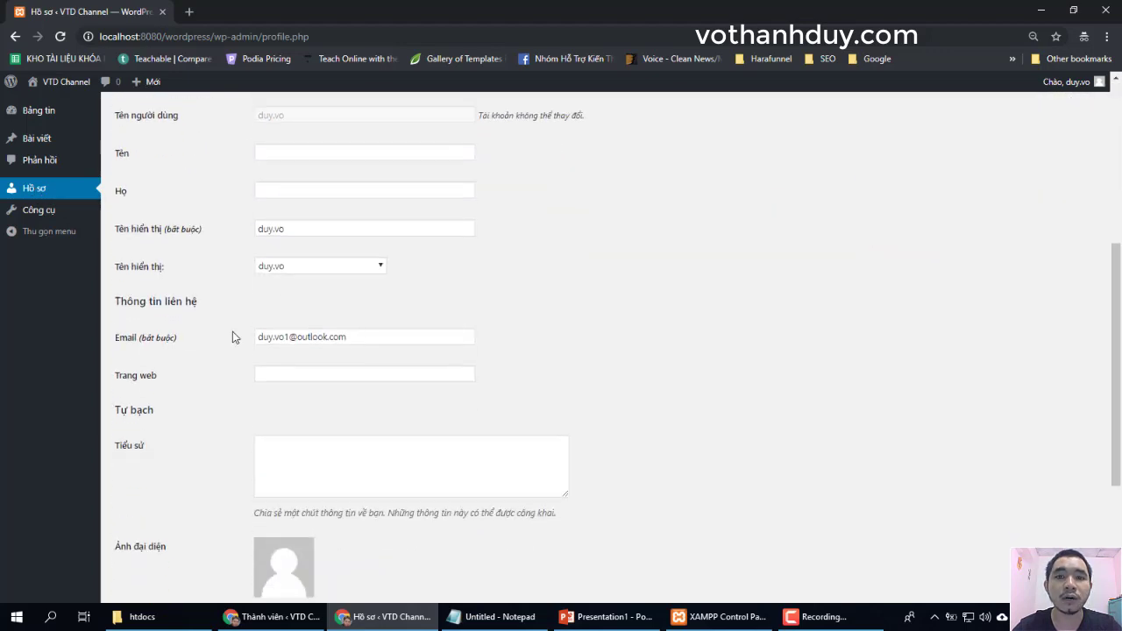
{"action": "scroll", "coordinate": [232, 332], "scroll_direction": "up", "scroll_amount": 7}
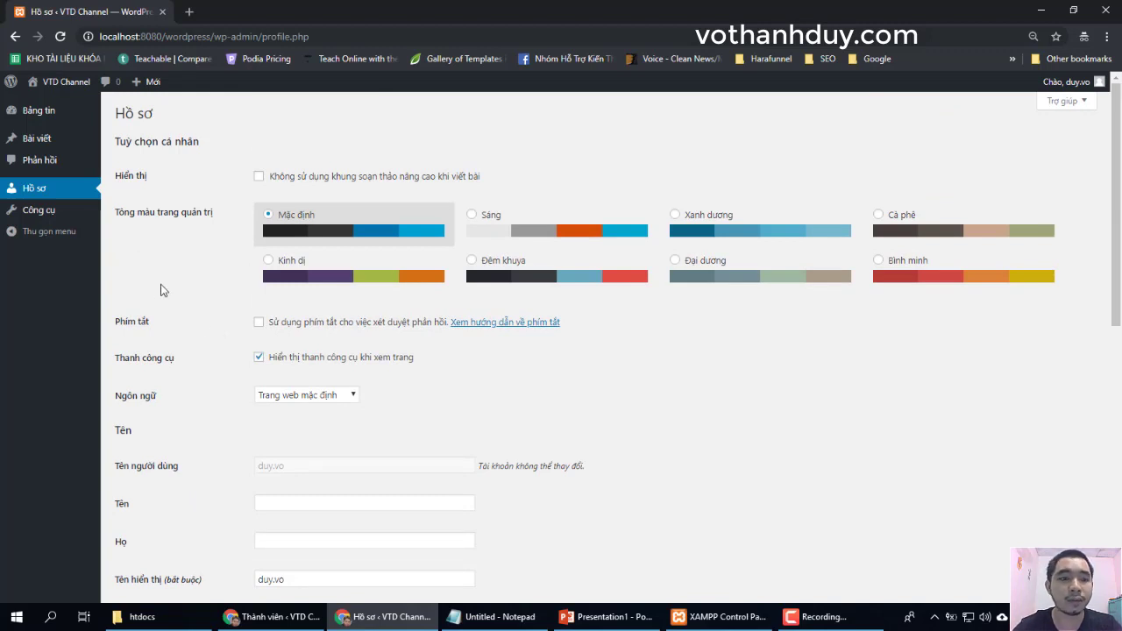
- Open Công cụ, show and hide its Trợ giúp panel, then close the private window
{"action": "left_click", "coordinate": [39, 215]}
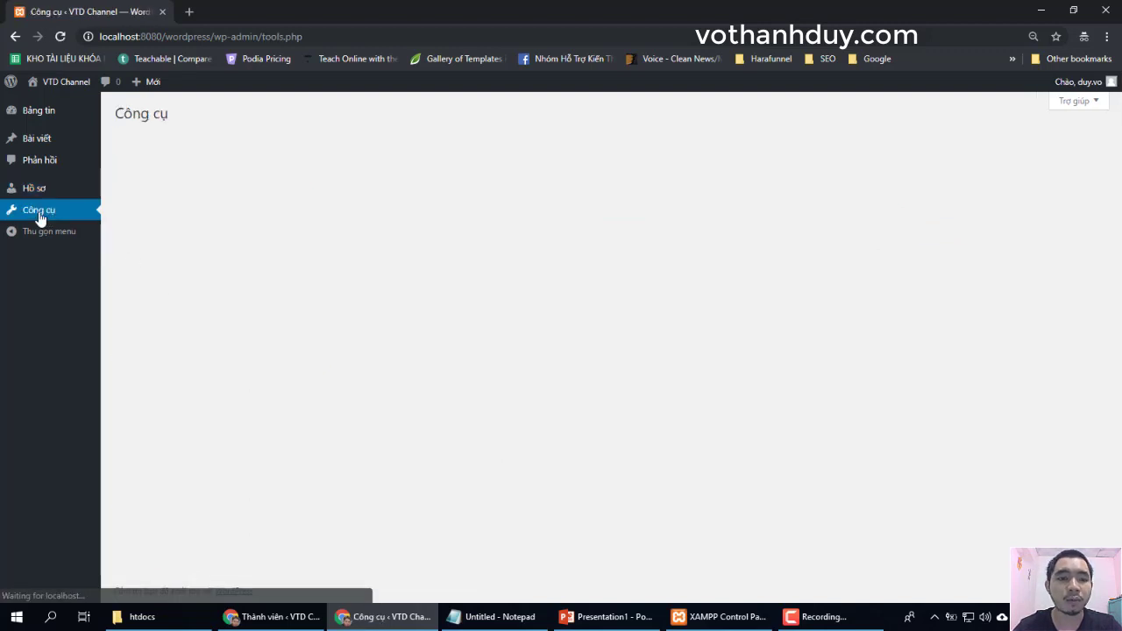
{"action": "left_click", "coordinate": [46, 214]}
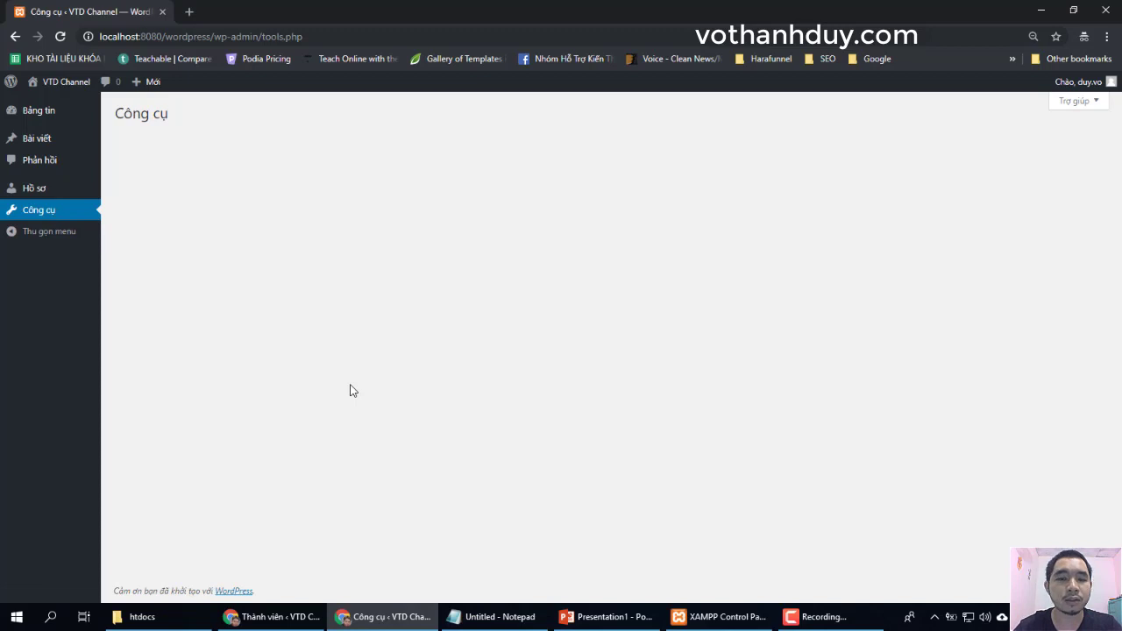
{"action": "left_click", "coordinate": [1075, 103]}
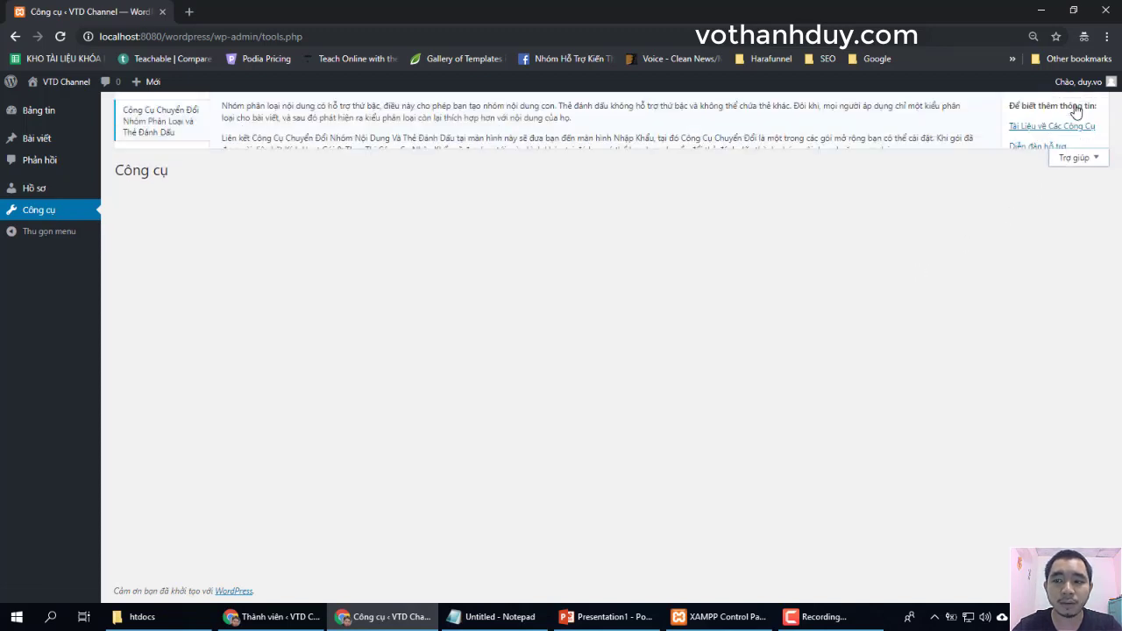
{"action": "left_click", "coordinate": [1072, 171]}
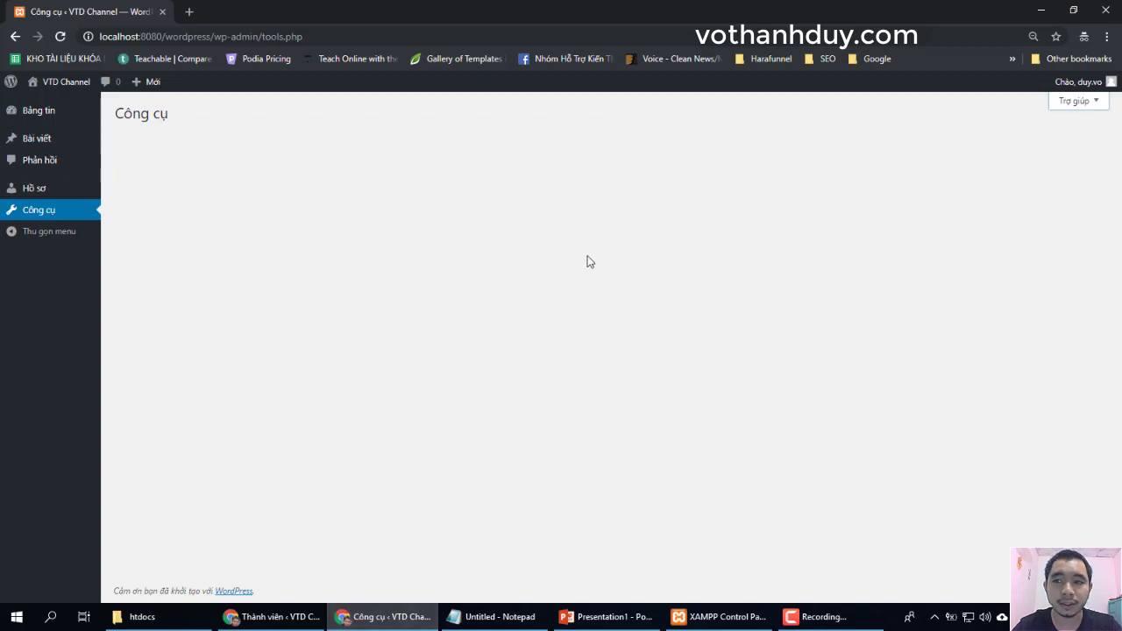
{"action": "left_click", "coordinate": [1106, 11]}
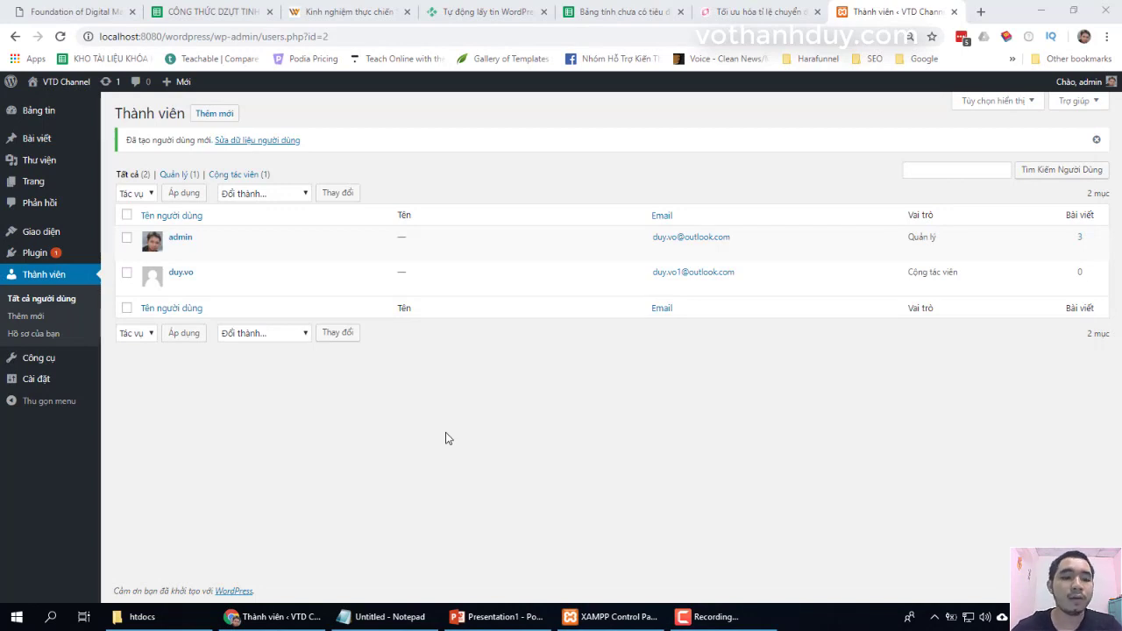
{"action": "mouse_move", "coordinate": [341, 271]}
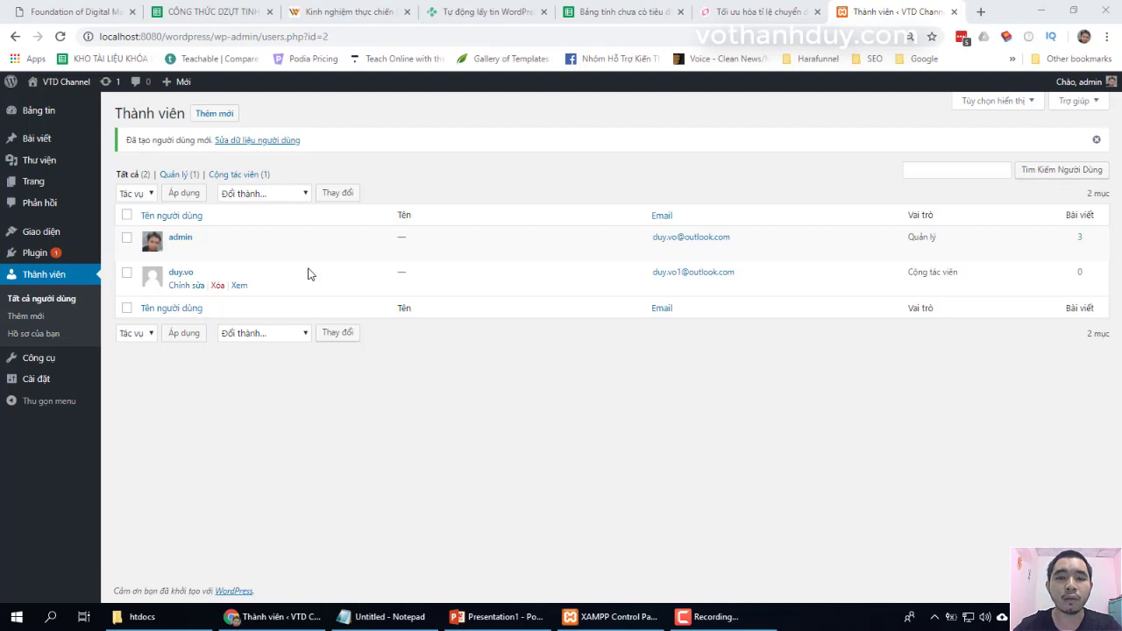
{"action": "left_click", "coordinate": [217, 286]}
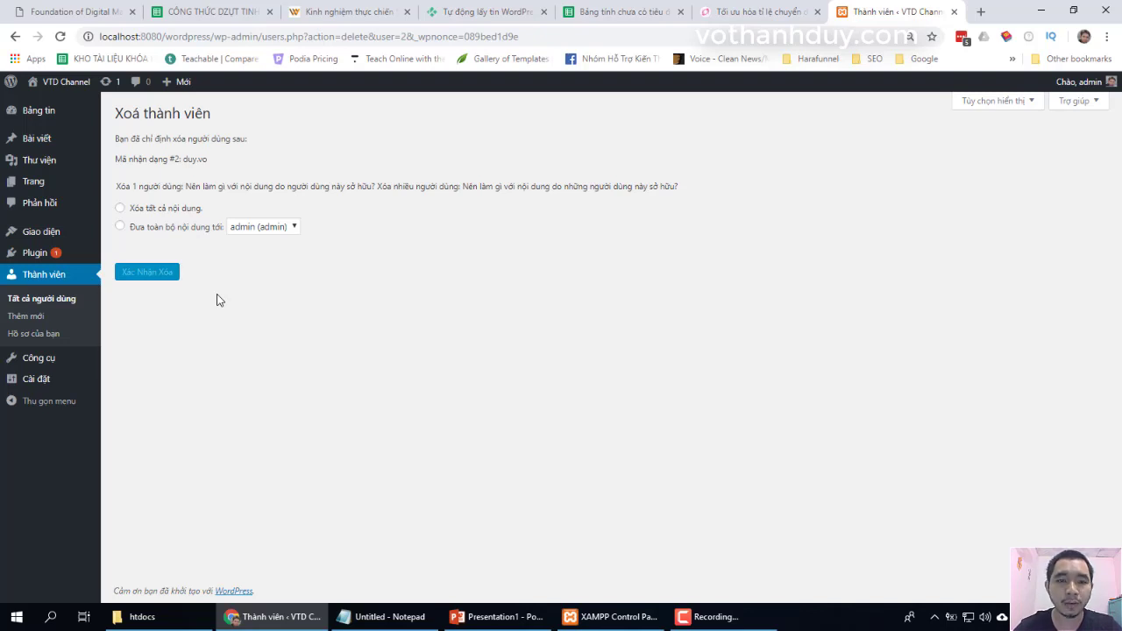
{"action": "left_click", "coordinate": [67, 303]}
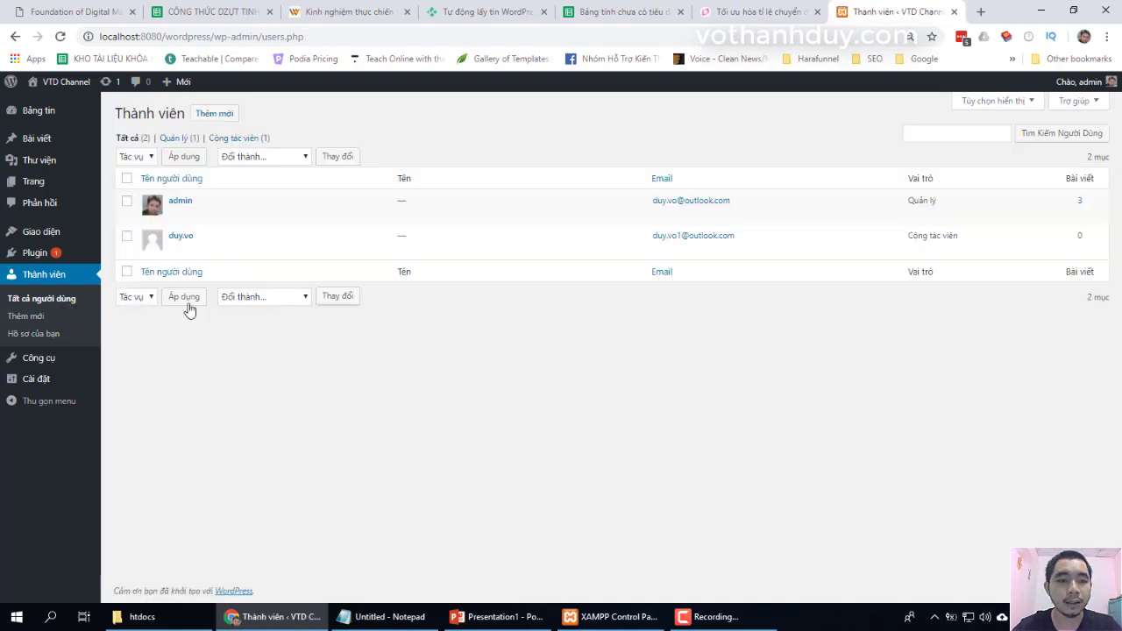
- Delete the contributor account, reassigning all its content to admin (admin)
{"action": "left_click", "coordinate": [219, 251]}
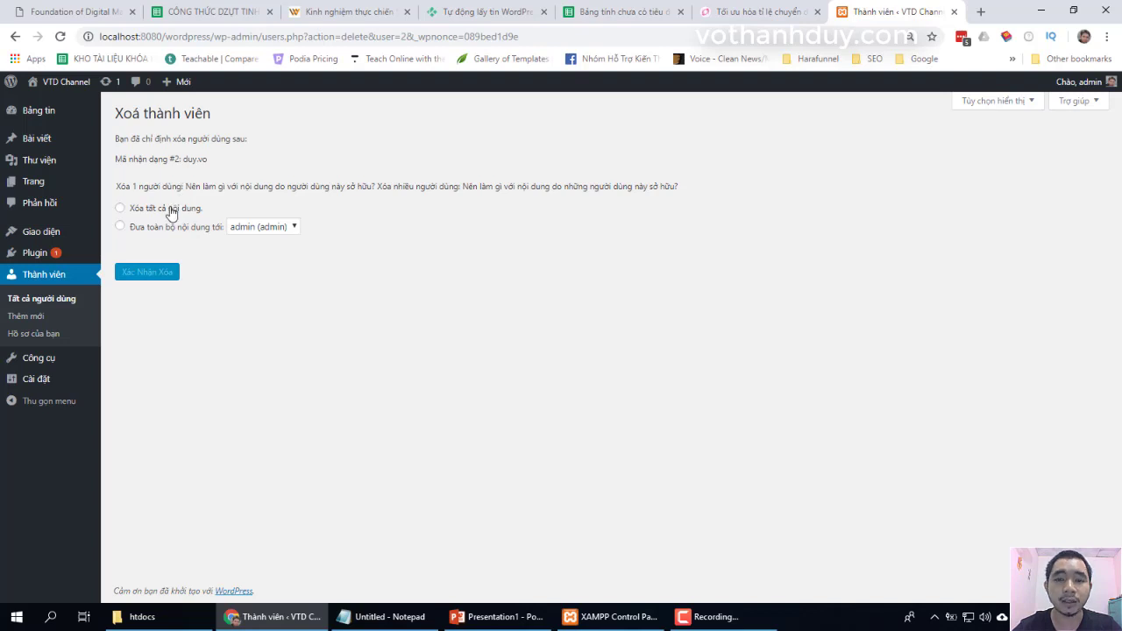
{"action": "left_click", "coordinate": [172, 210]}
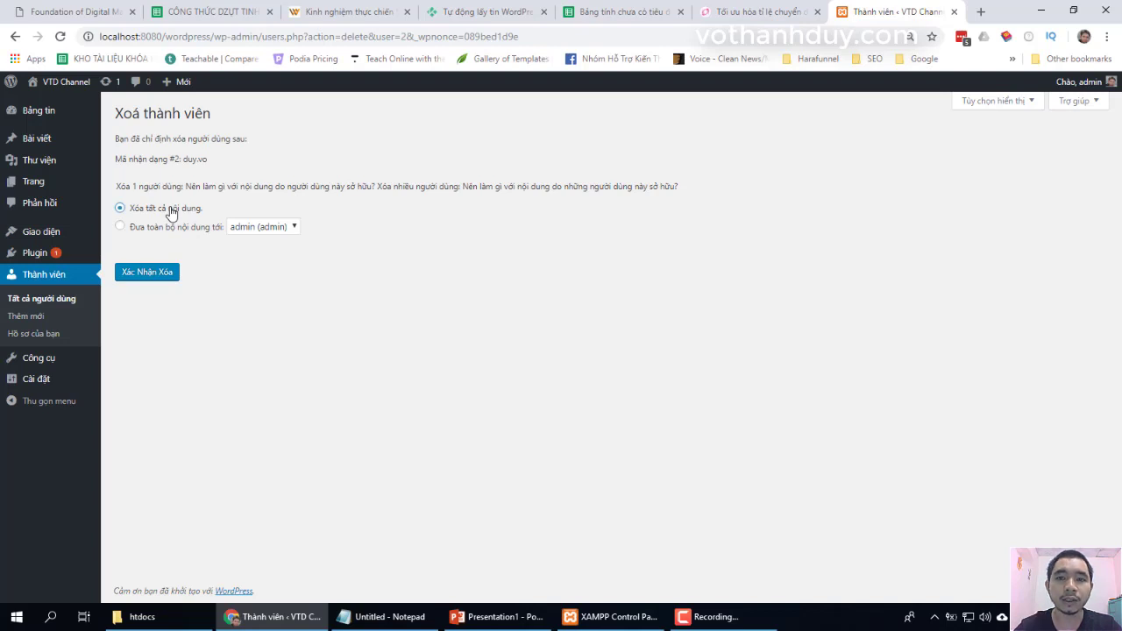
{"action": "left_click", "coordinate": [163, 230]}
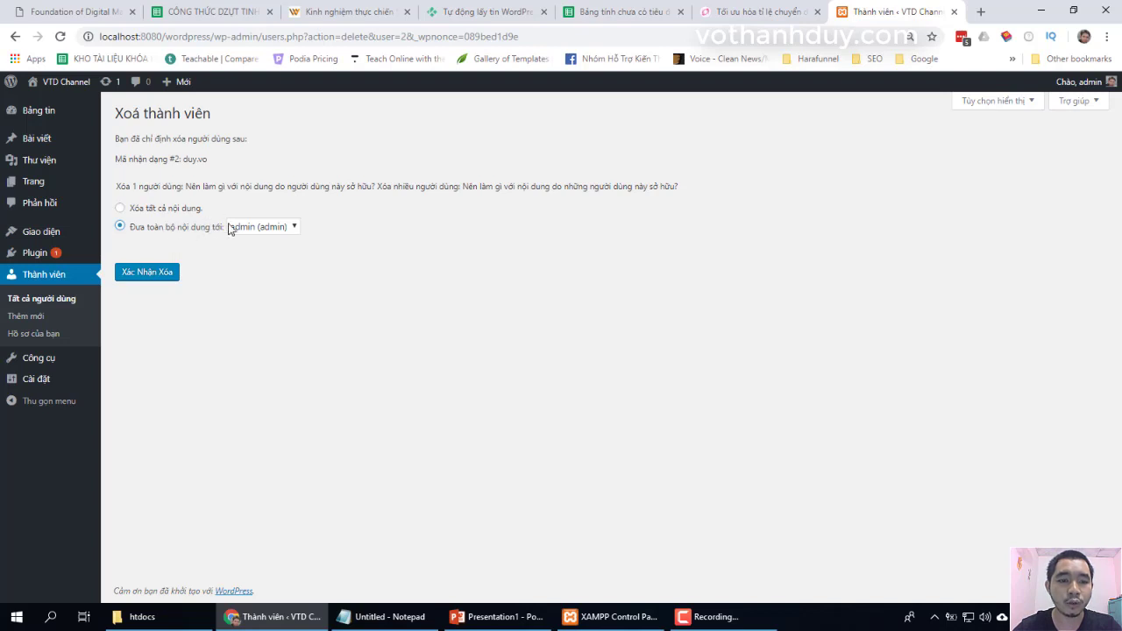
{"action": "left_click", "coordinate": [236, 227]}
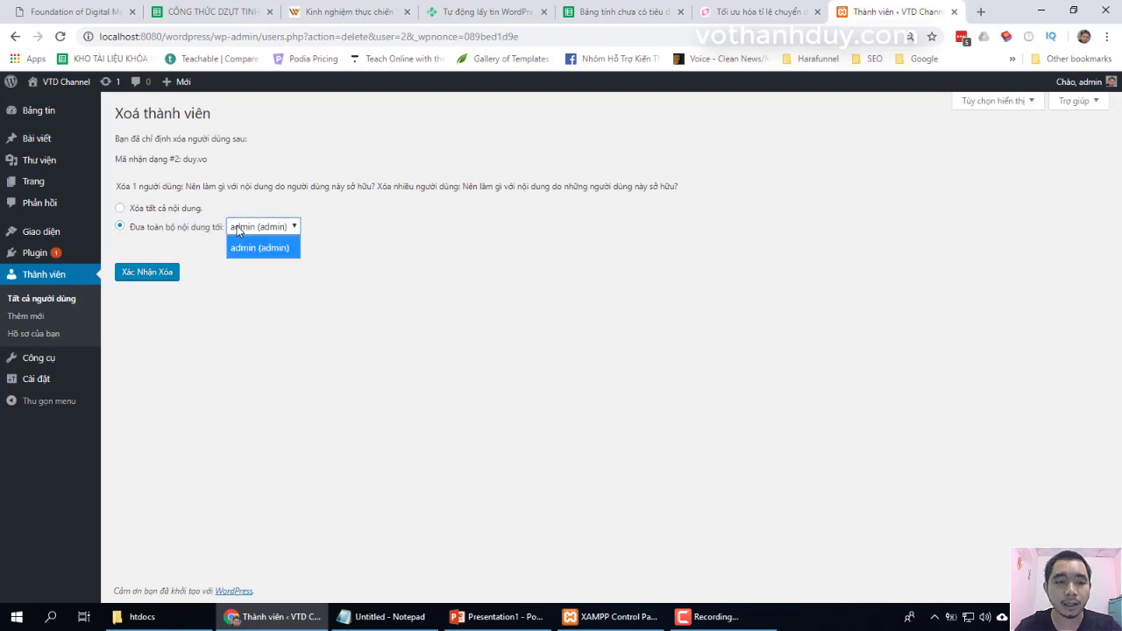
{"action": "left_click", "coordinate": [243, 248]}
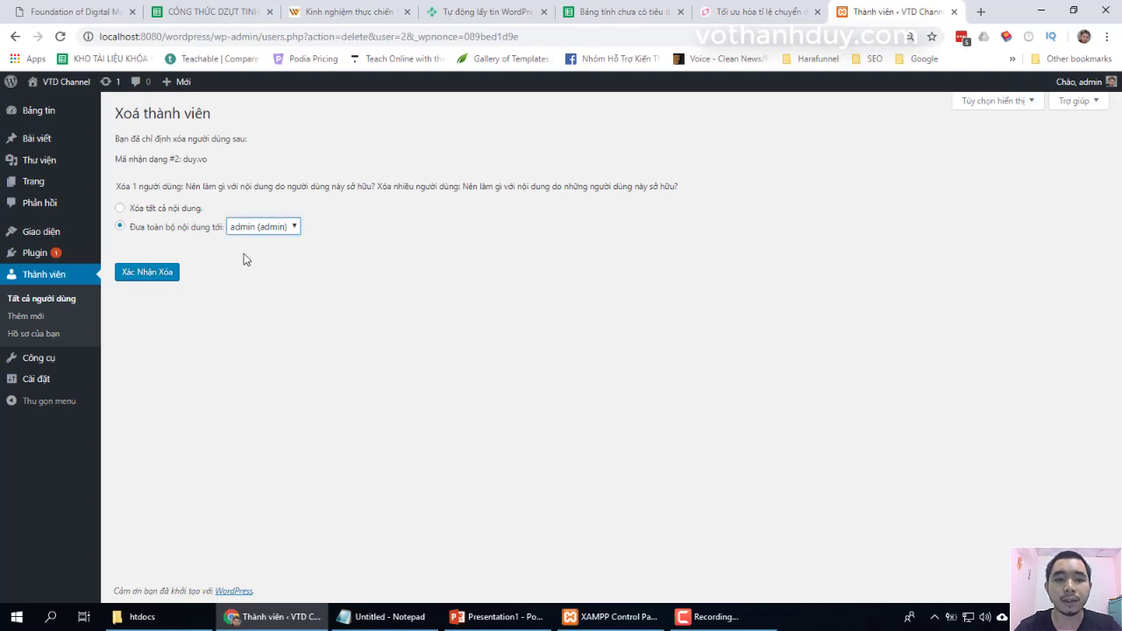
{"action": "left_click", "coordinate": [268, 228]}
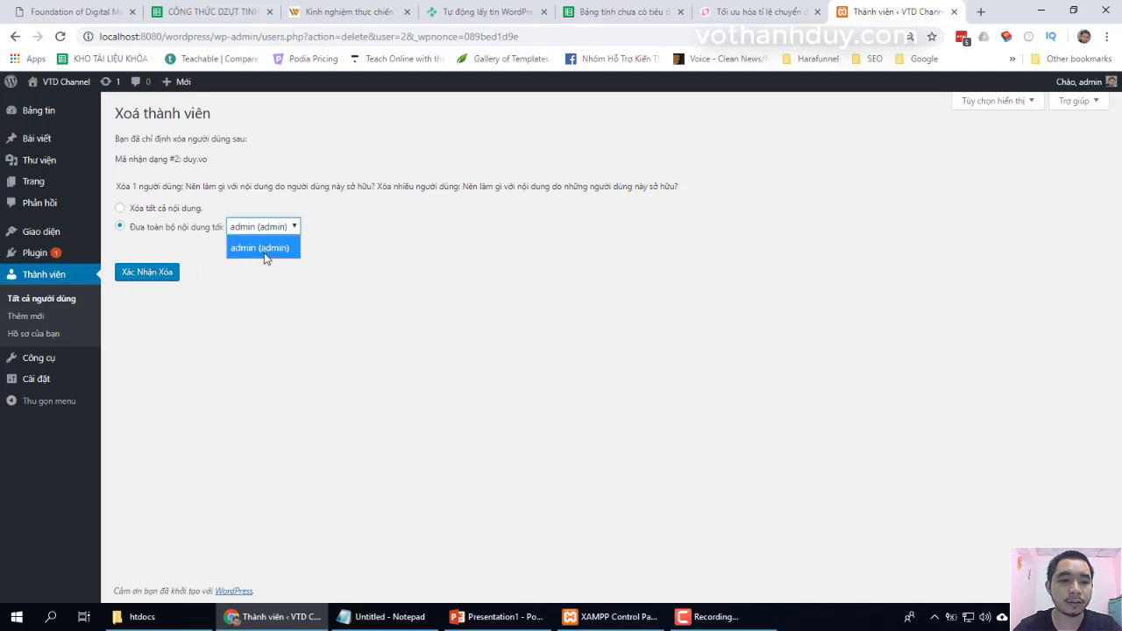
{"action": "left_click", "coordinate": [265, 253]}
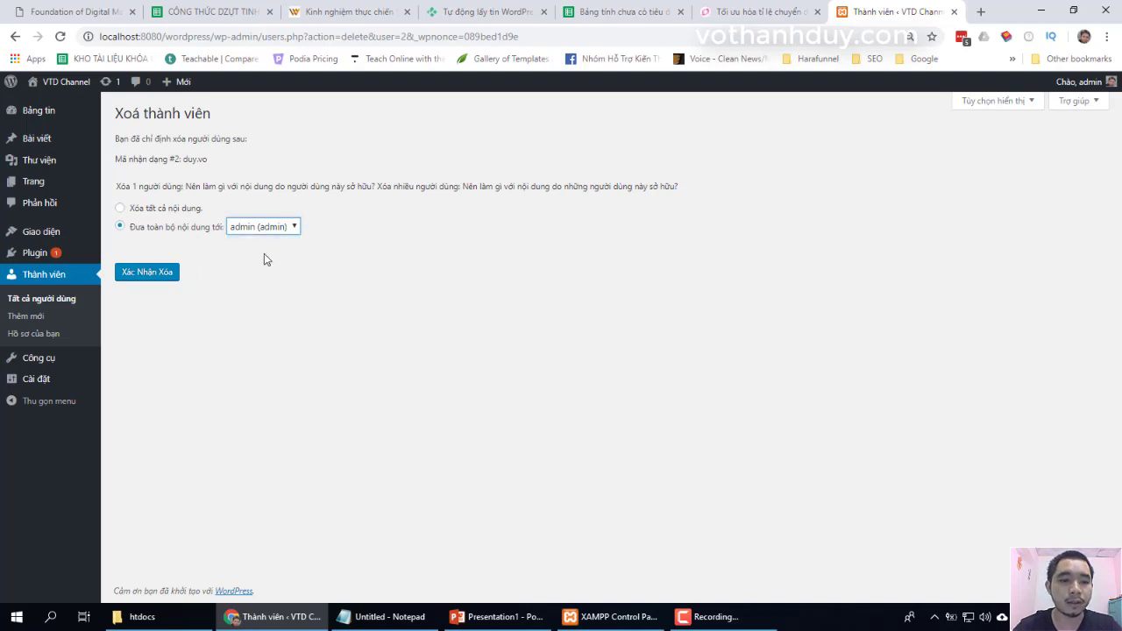
{"action": "left_click", "coordinate": [139, 279]}
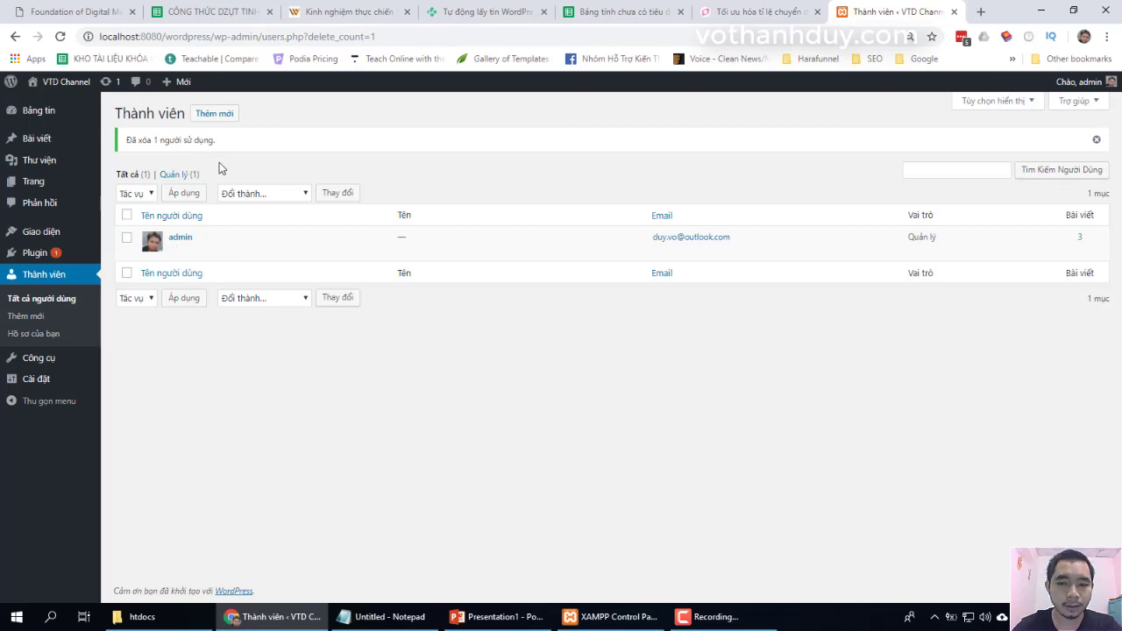
{"action": "mouse_move", "coordinate": [232, 242]}
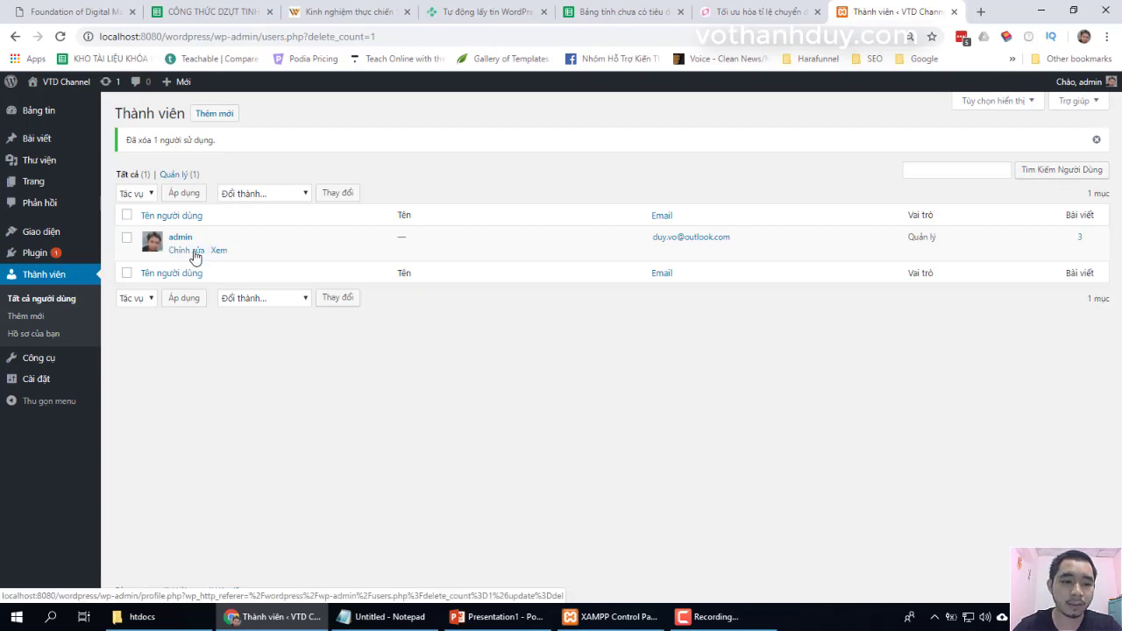
- Open the admin's Hồ sơ page via Chỉnh sửa and scroll through its settings
{"action": "left_click", "coordinate": [194, 251]}
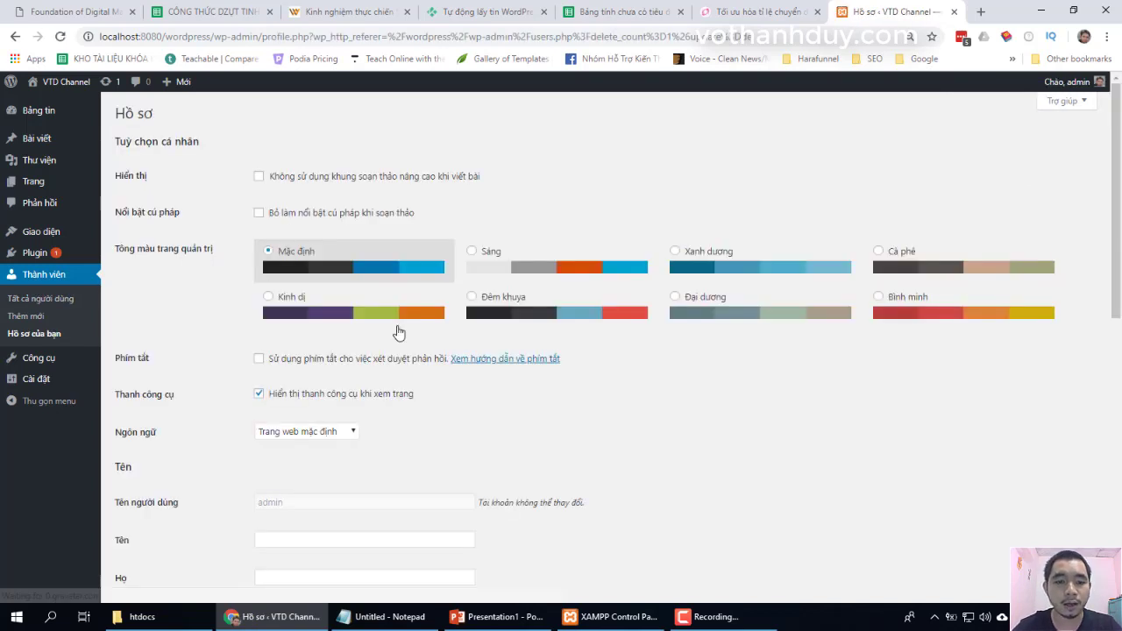
{"action": "scroll", "coordinate": [548, 398], "scroll_direction": "down", "scroll_amount": 7}
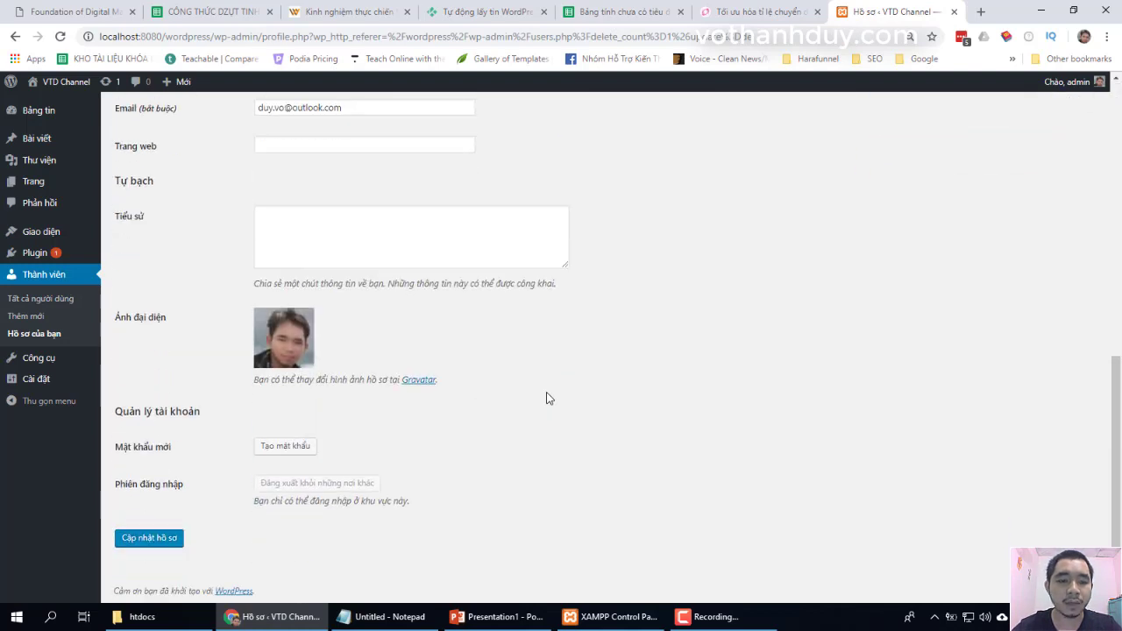
{"action": "scroll", "coordinate": [547, 398], "scroll_direction": "up", "scroll_amount": 7}
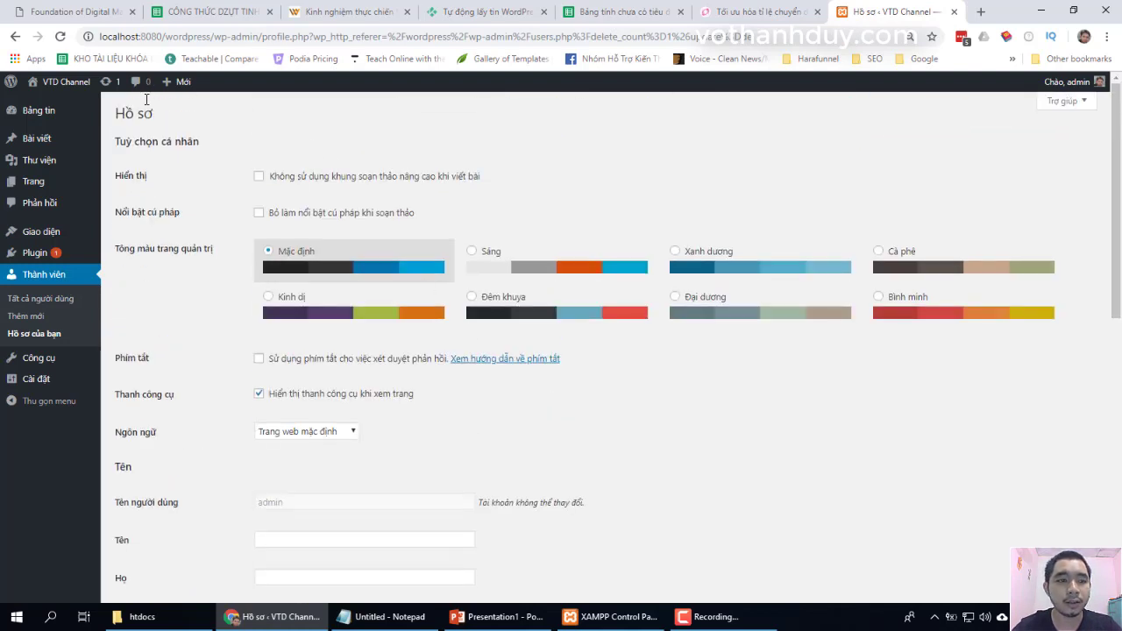
{"action": "scroll", "coordinate": [221, 207], "scroll_direction": "down", "scroll_amount": 6}
{"action": "scroll", "coordinate": [222, 206], "scroll_direction": "down", "scroll_amount": 3}
{"action": "scroll", "coordinate": [222, 206], "scroll_direction": "up", "scroll_amount": 9}
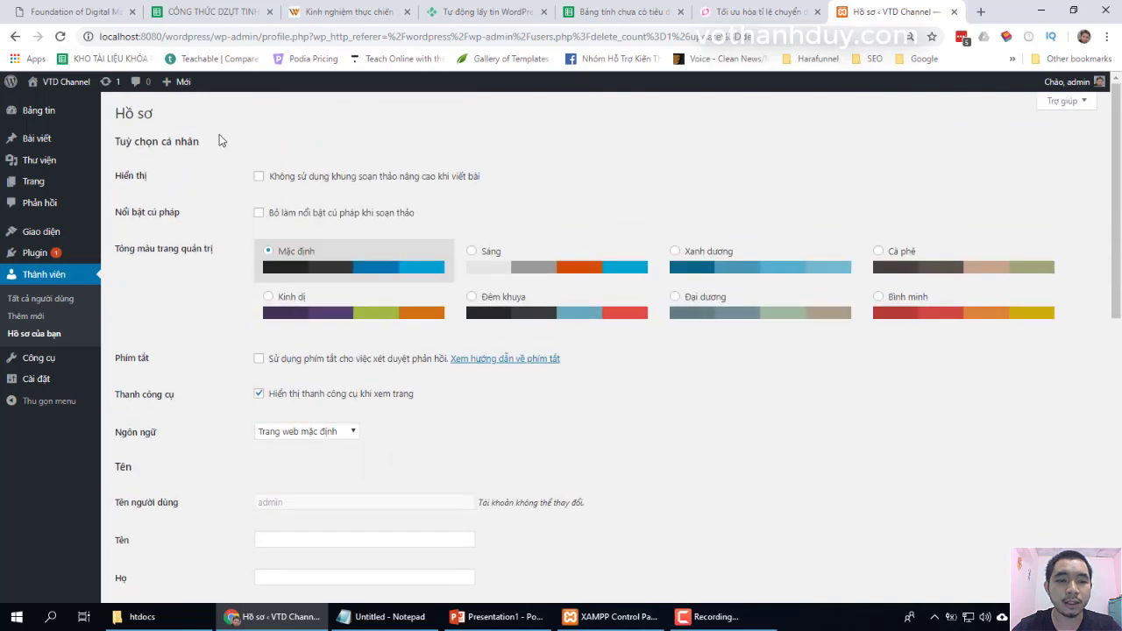
{"action": "scroll", "coordinate": [234, 326], "scroll_direction": "down", "scroll_amount": 1}
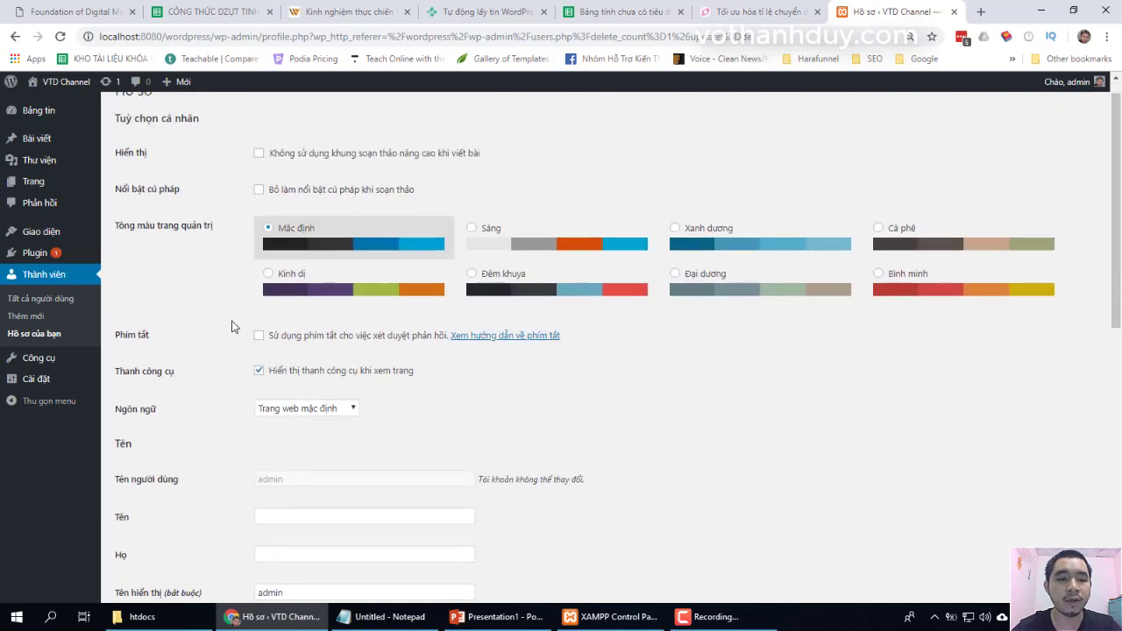
{"action": "scroll", "coordinate": [234, 326], "scroll_direction": "up", "scroll_amount": 1}
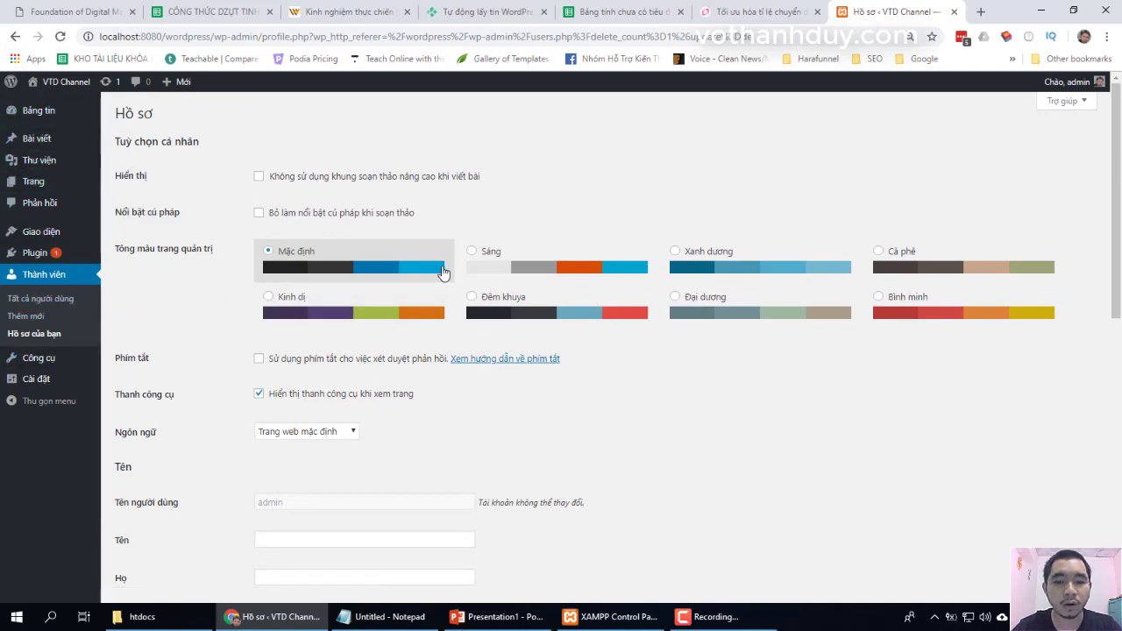
- Preview the Sáng, Xanh dương, Bình minh and Đêm khuya admin colour schemes
{"action": "left_click", "coordinate": [472, 260]}
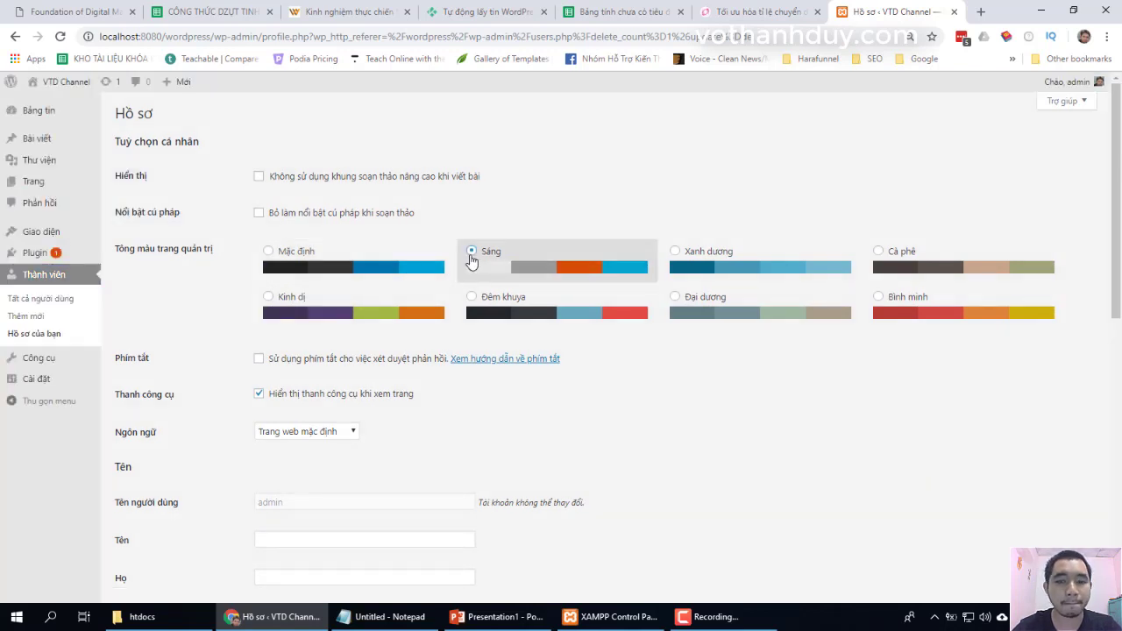
{"action": "left_click", "coordinate": [675, 253]}
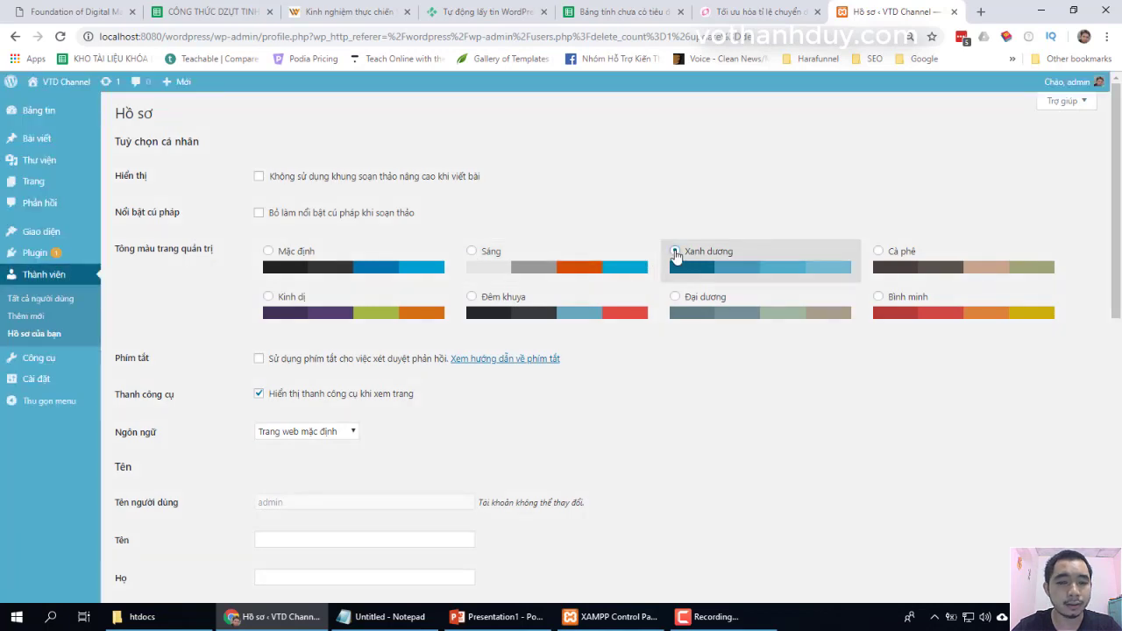
{"action": "left_click", "coordinate": [879, 298]}
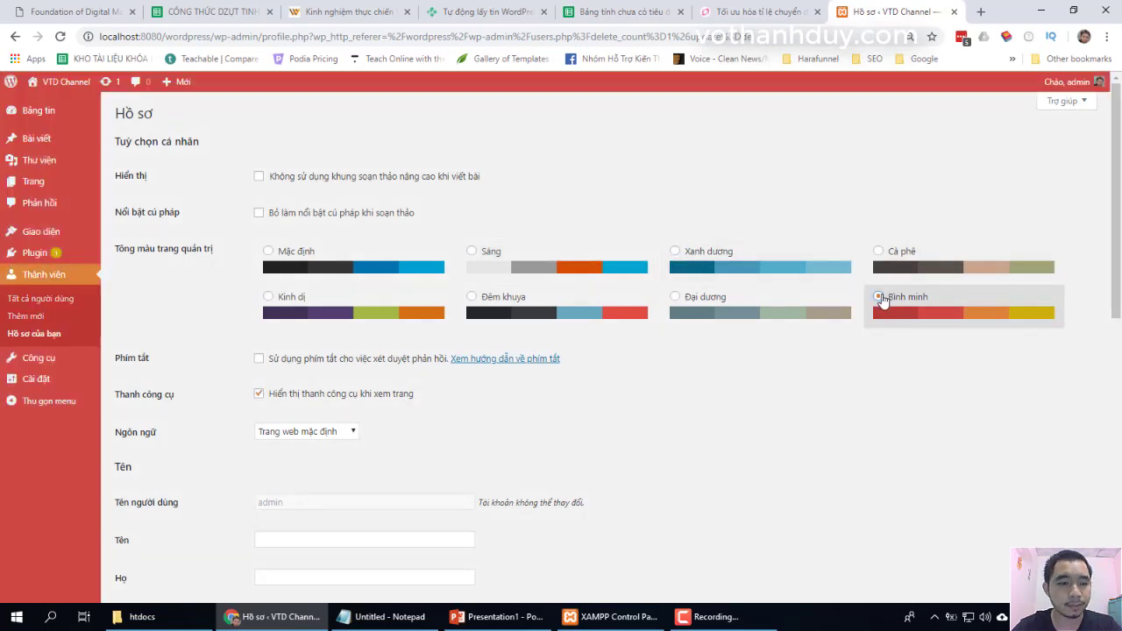
{"action": "left_click", "coordinate": [491, 306]}
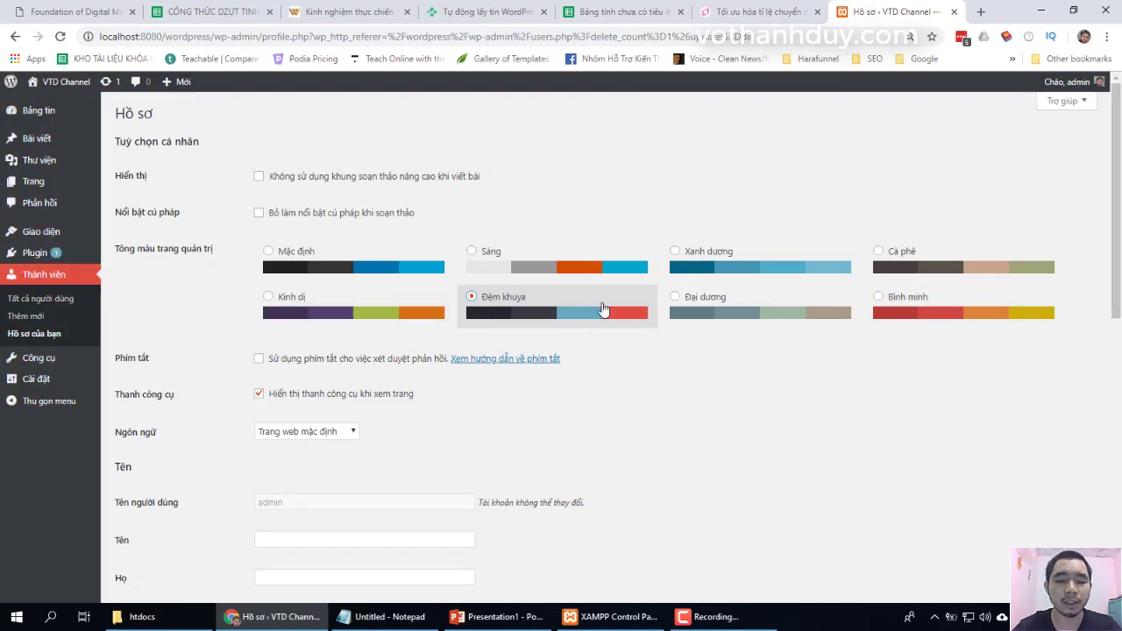
- Select the purple Kinh dị colour scheme and save the profile
{"action": "left_click", "coordinate": [388, 318]}
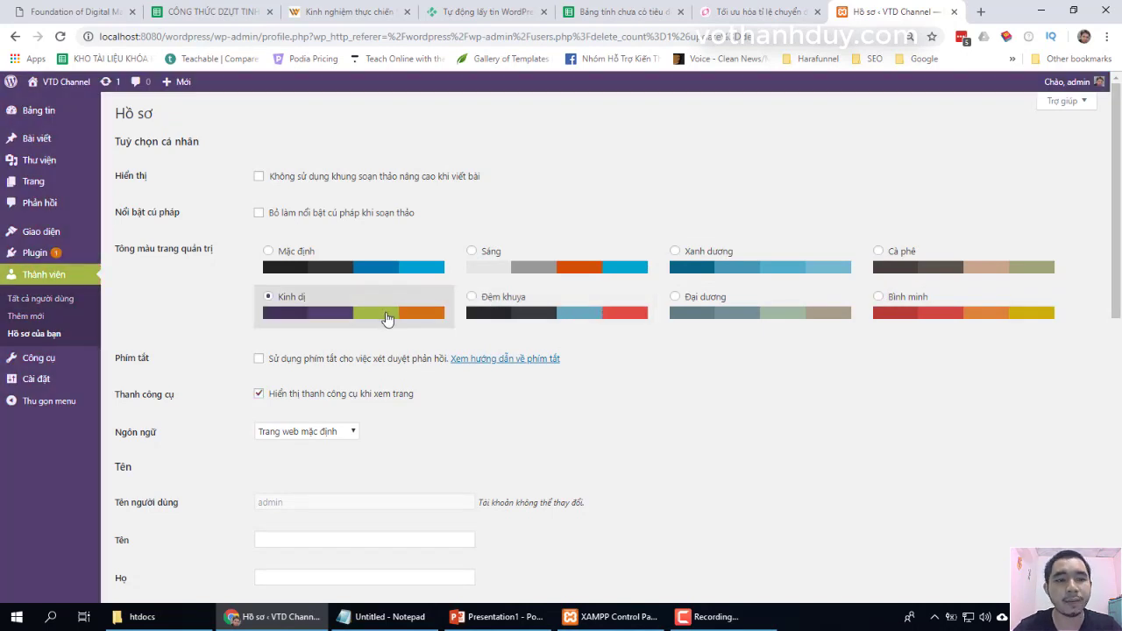
{"action": "scroll", "coordinate": [641, 456], "scroll_direction": "down", "scroll_amount": 7}
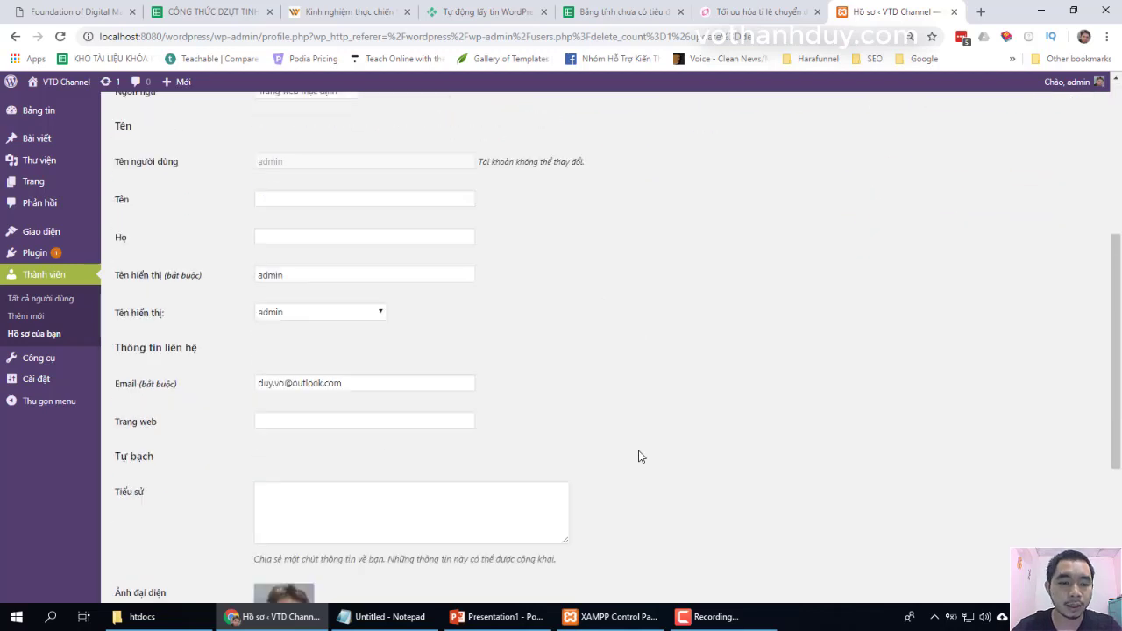
{"action": "left_click", "coordinate": [138, 541]}
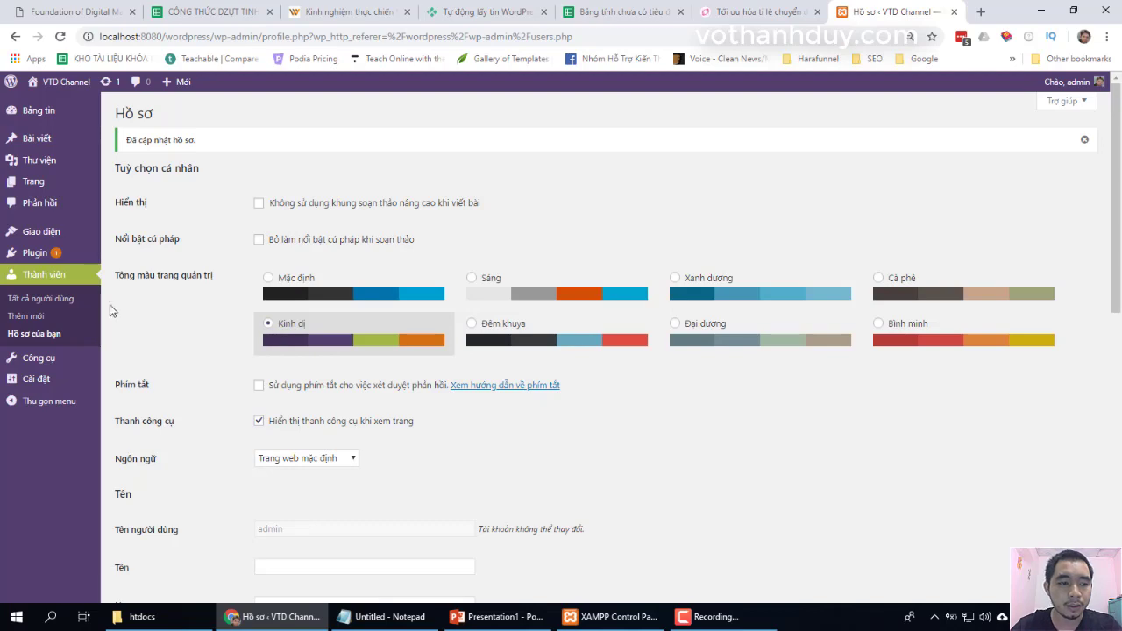
- Check the reloaded profile shows 'Đã cập nhật hồ sơ' with Kinh dị applied
{"action": "scroll", "coordinate": [136, 320], "scroll_direction": "down", "scroll_amount": 7}
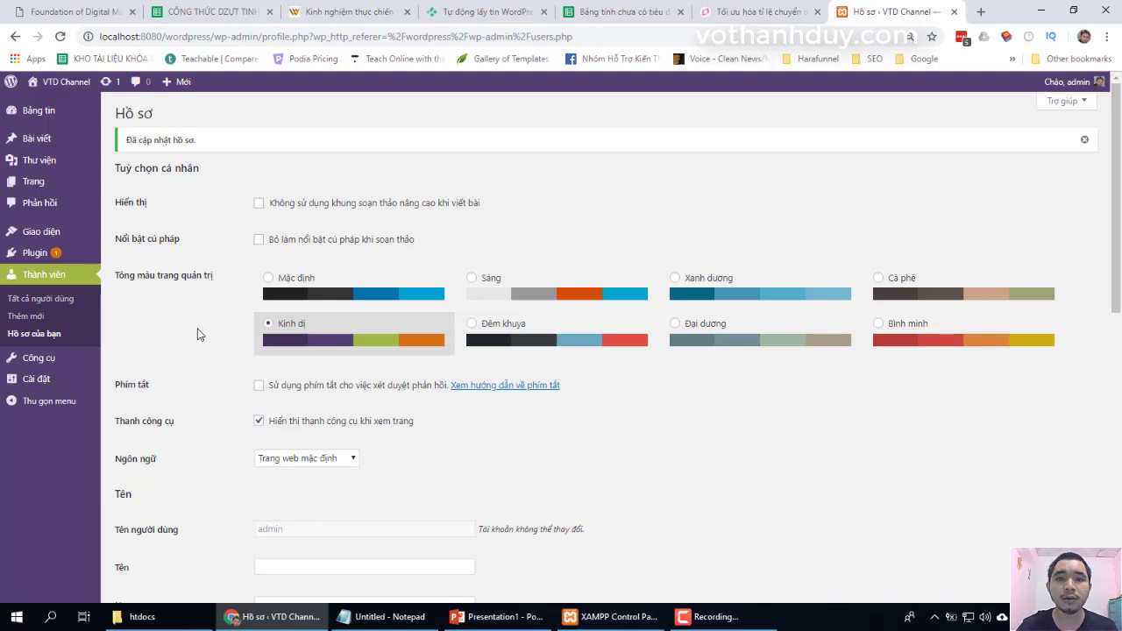
{"action": "mouse_move", "coordinate": [51, 381]}
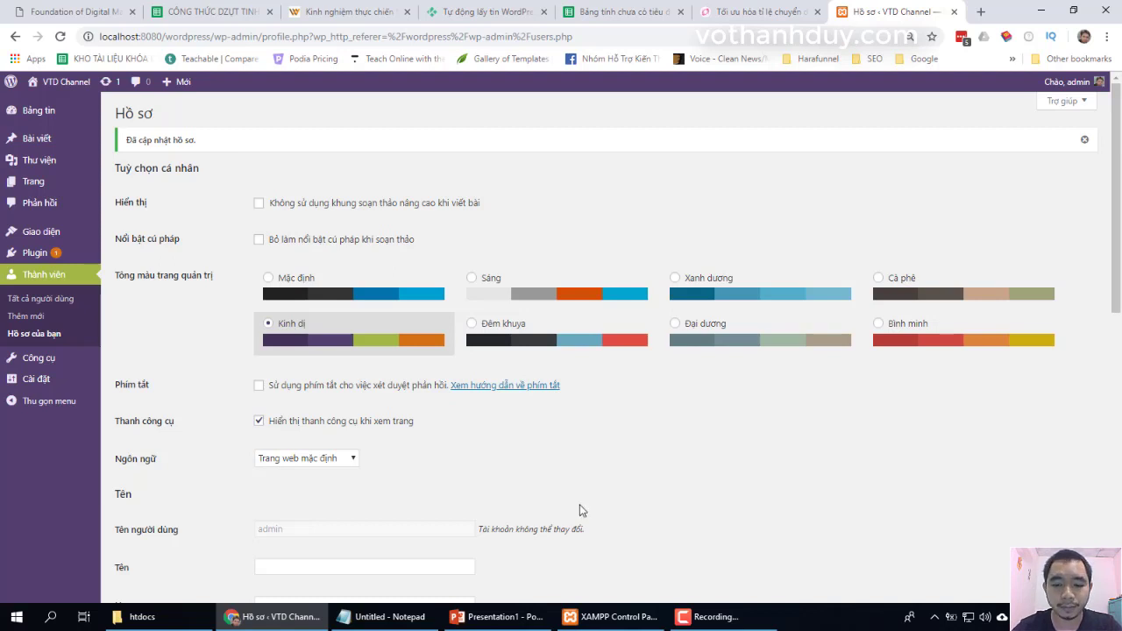
{"action": "left_click", "coordinate": [708, 616]}
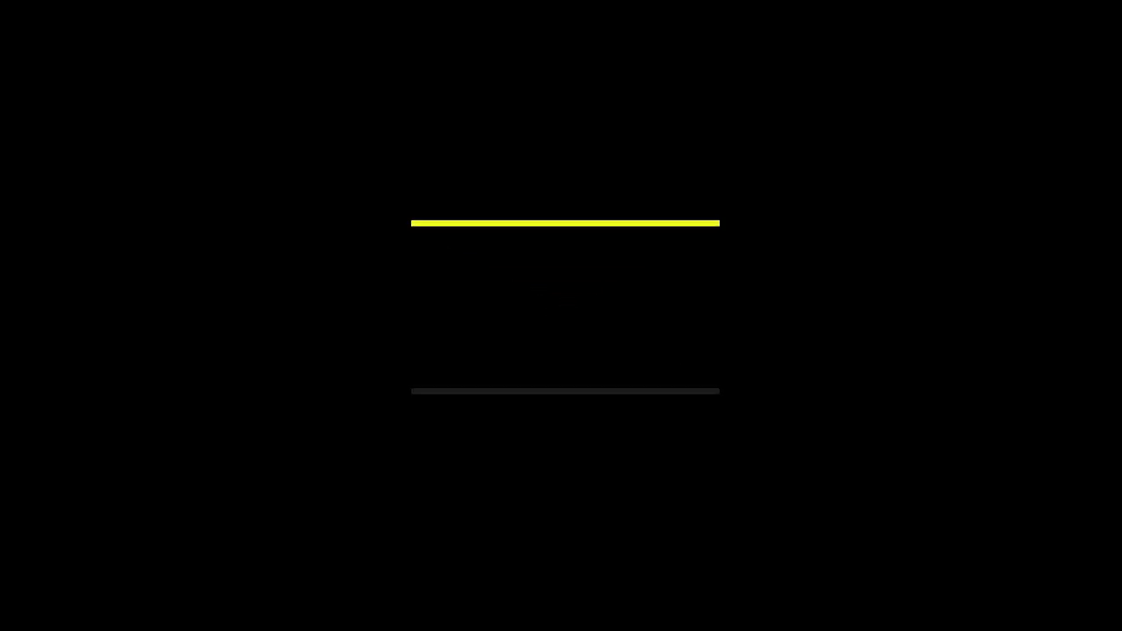